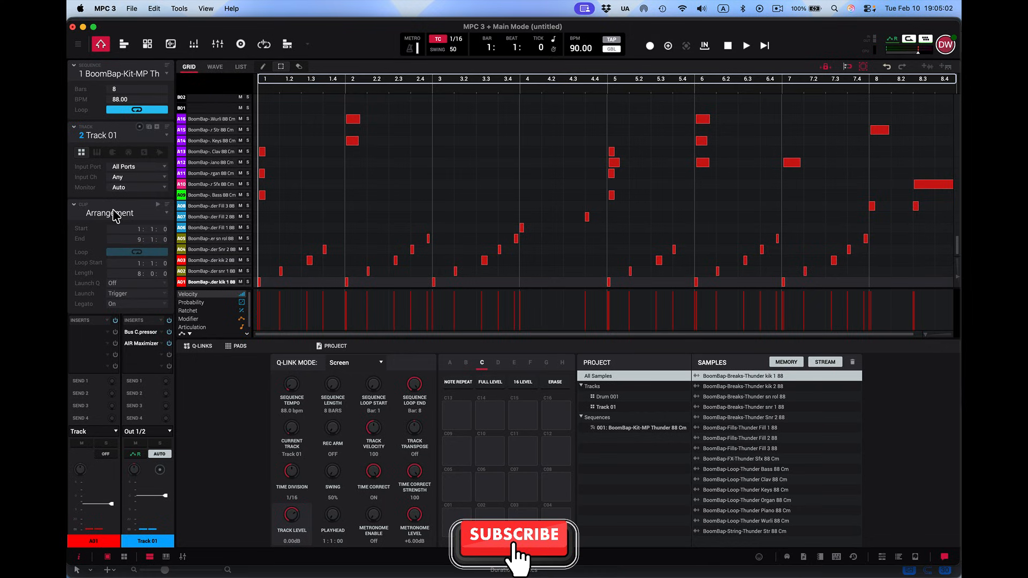
Look through the clip slots available for Track 01, then keep the Arrangement clip
left_click(115, 215)
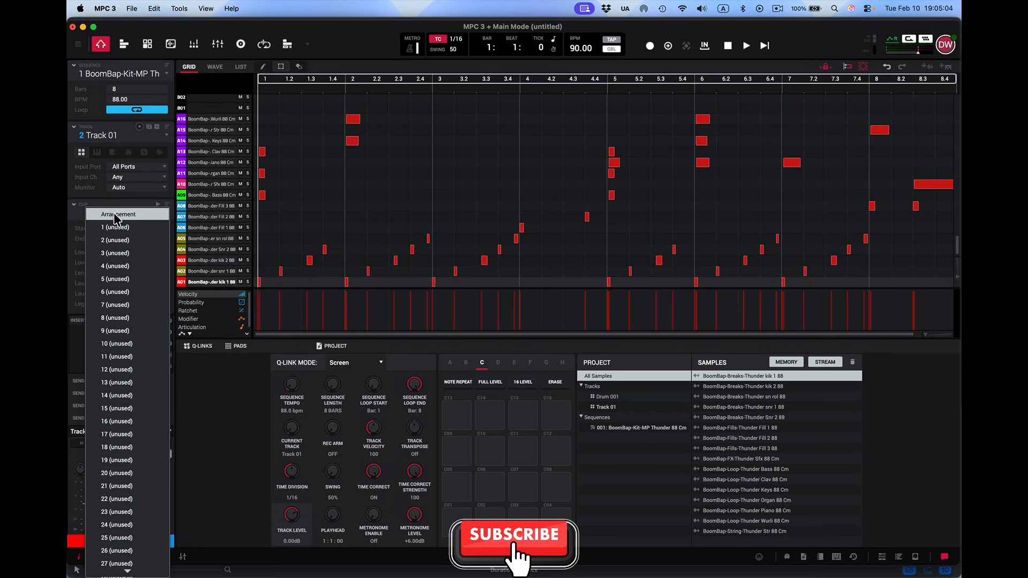
scroll(137, 494, "down", 10)
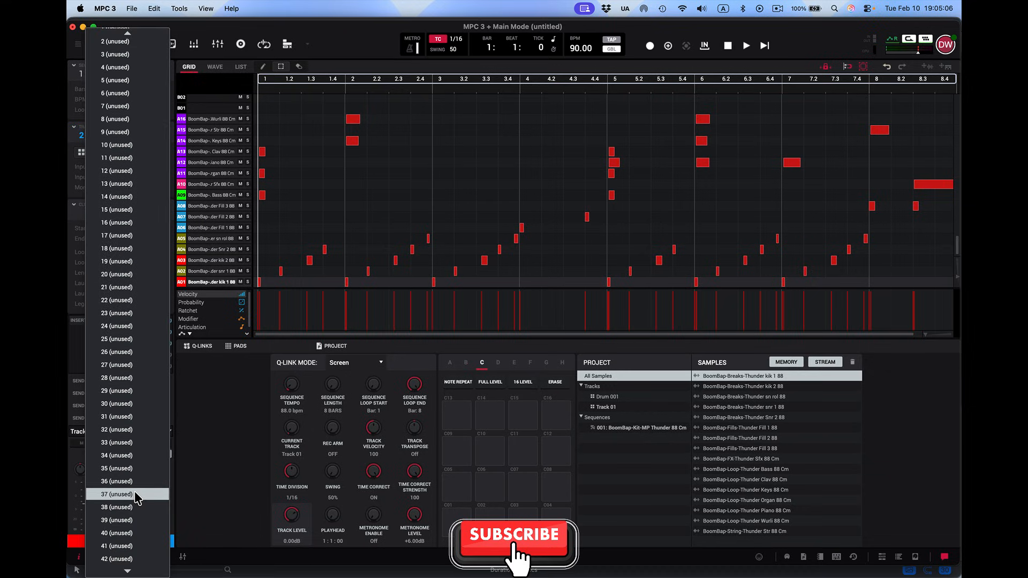
scroll(137, 497, "down", 10)
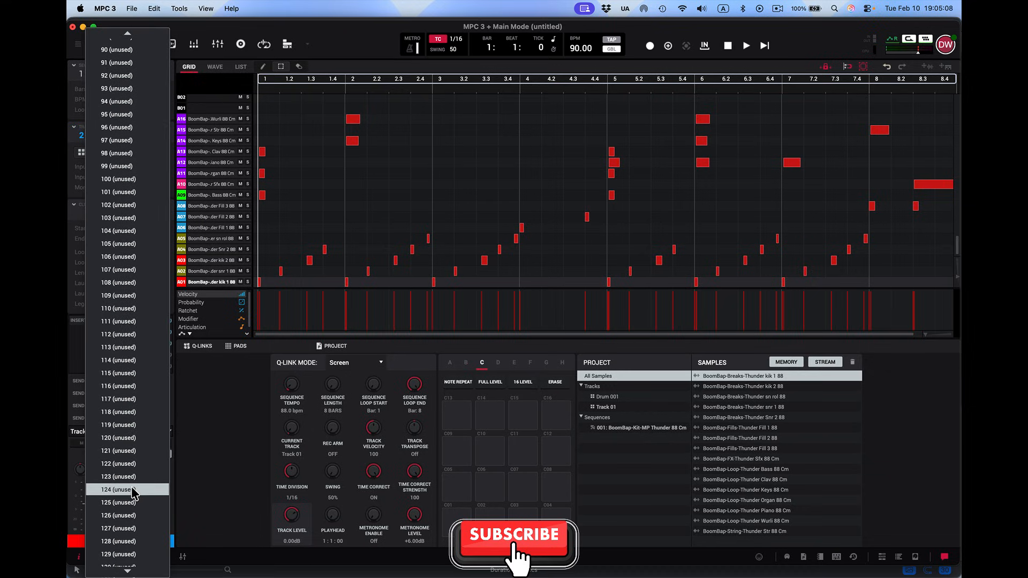
scroll(137, 499, "down", 20)
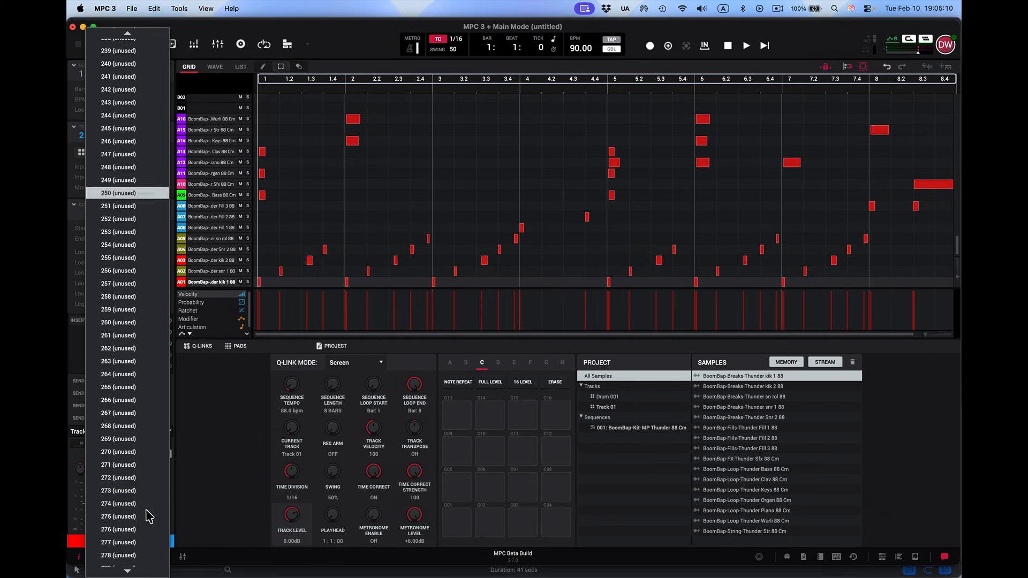
scroll(144, 514, "down", 20)
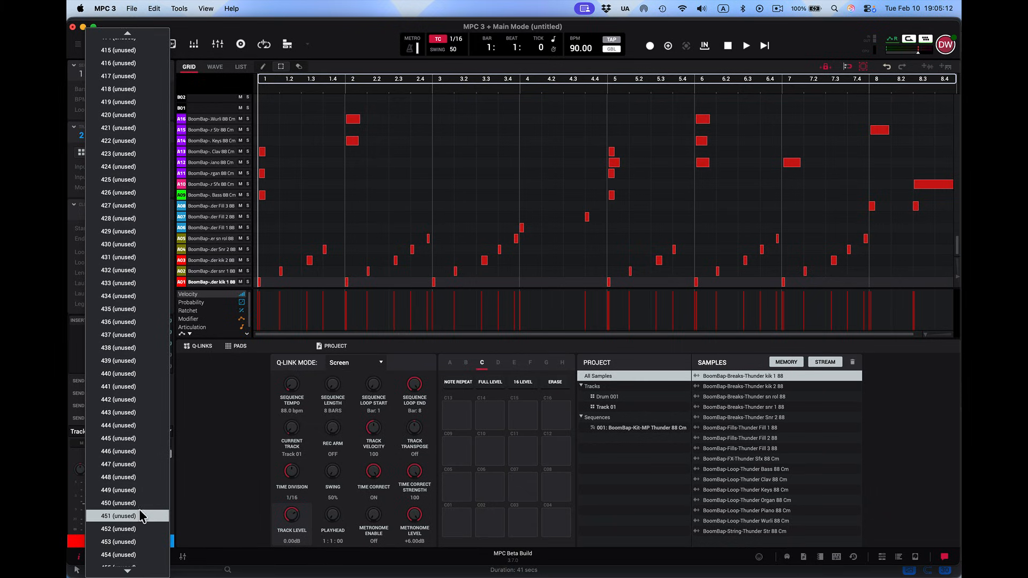
scroll(141, 509, "up", 20)
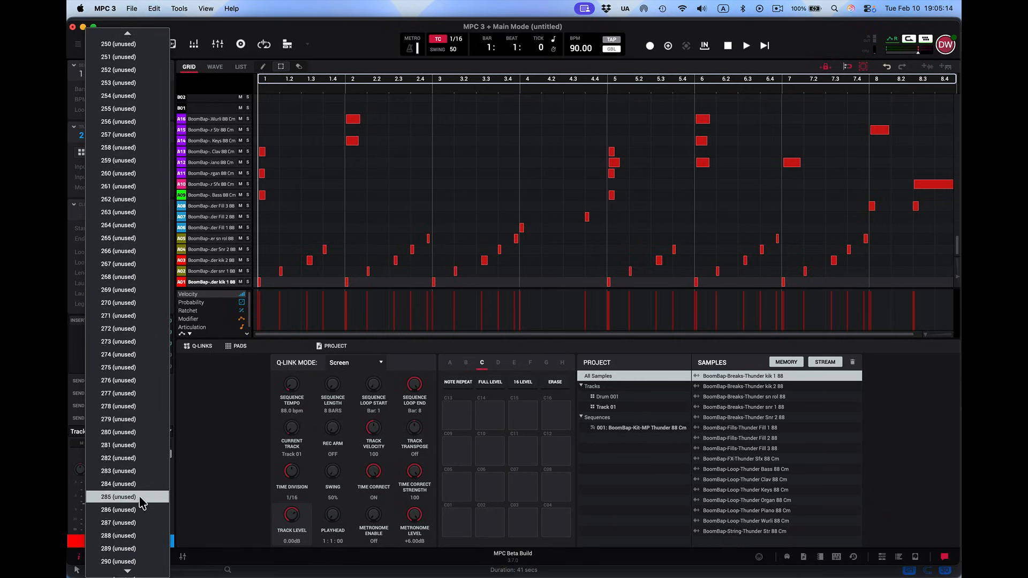
scroll(141, 498, "up", 20)
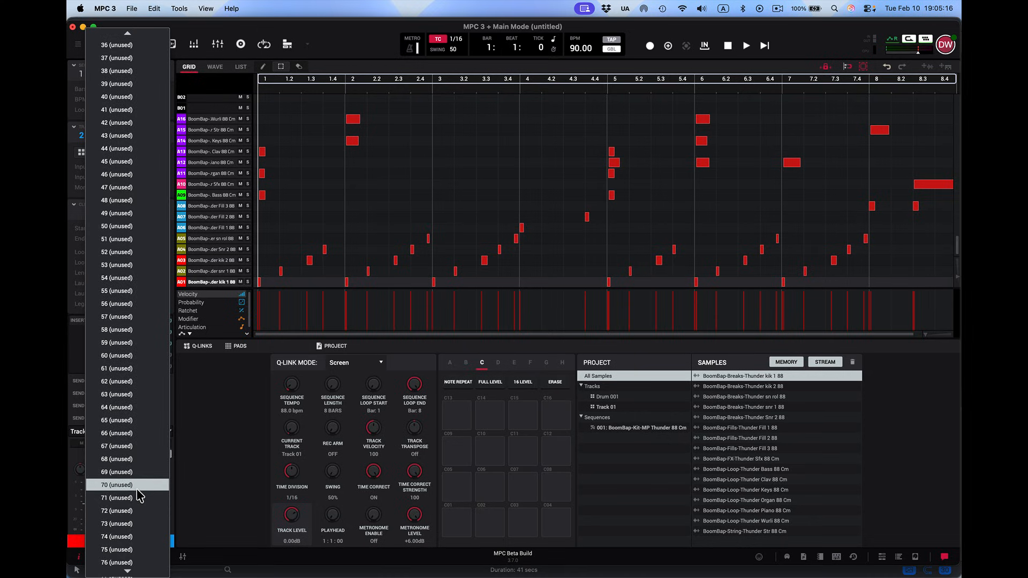
scroll(138, 495, "up", 10)
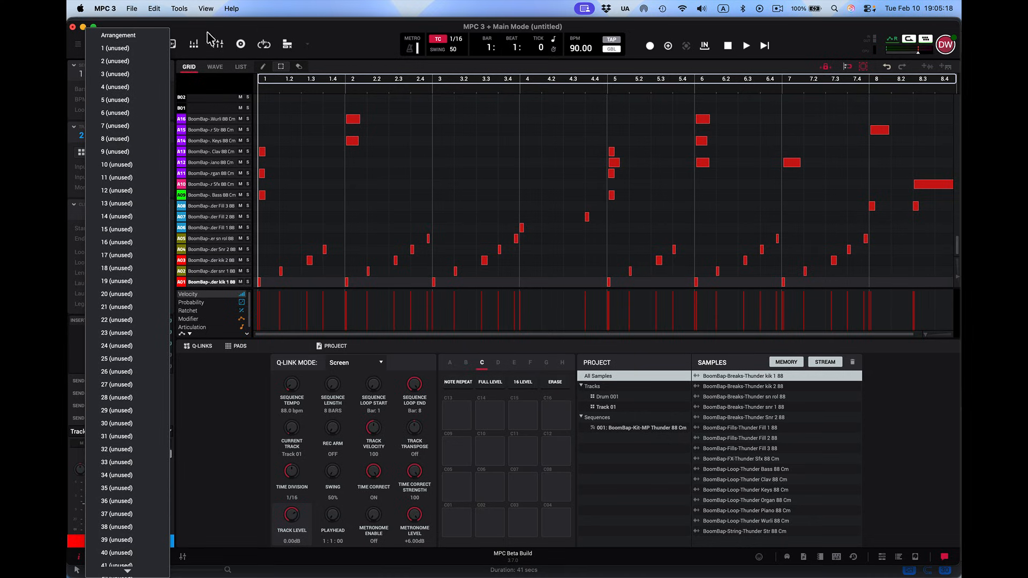
left_click(287, 37)
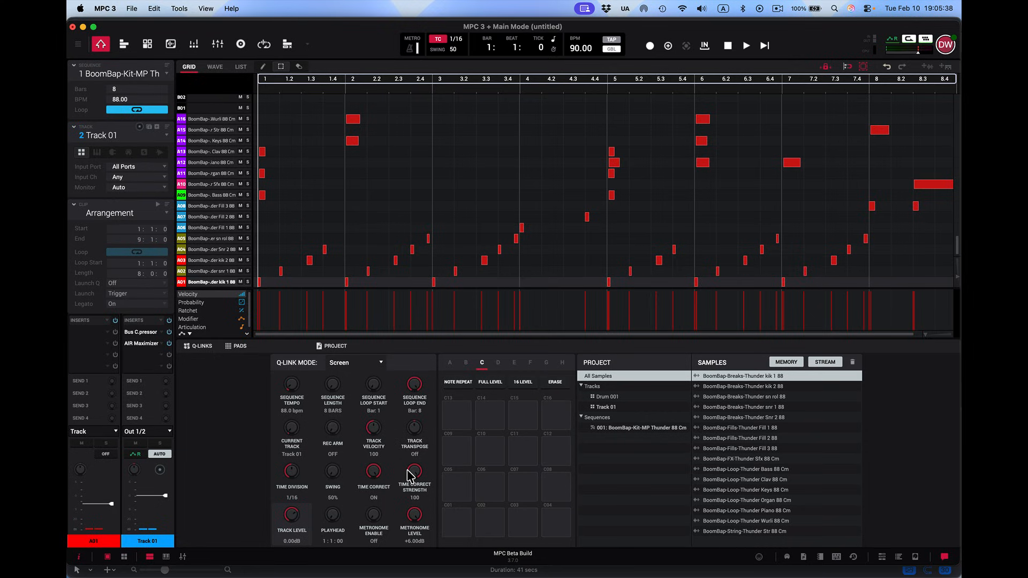
Play the eight-bar sequence through and copy all notes in bars 1 and 2 of Track 01
key("space")
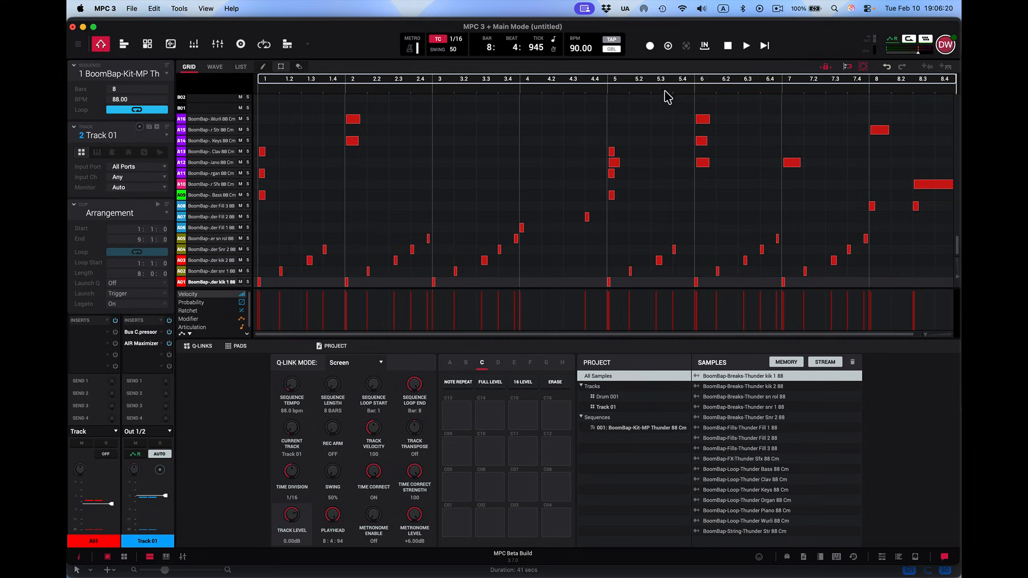
left_click(279, 66)
left_click_drag(260, 119, 519, 288)
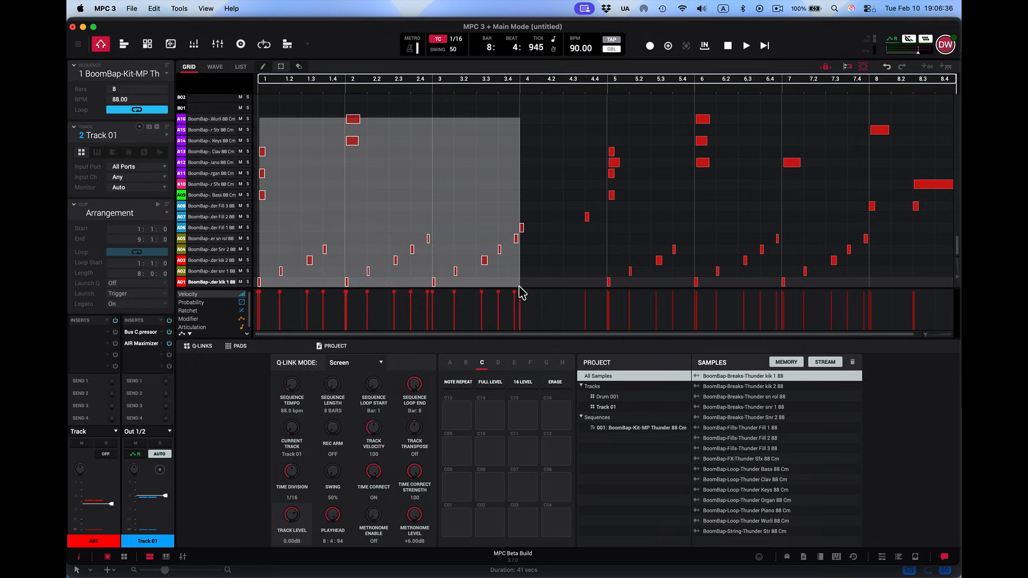
left_click_drag(519, 290, 432, 284)
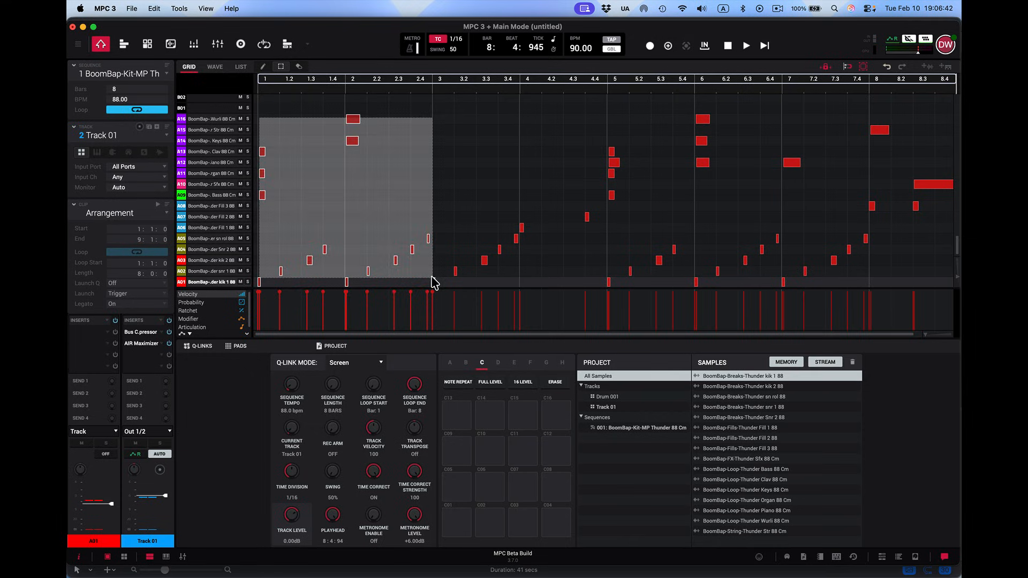
left_click_drag(432, 284, 431, 280)
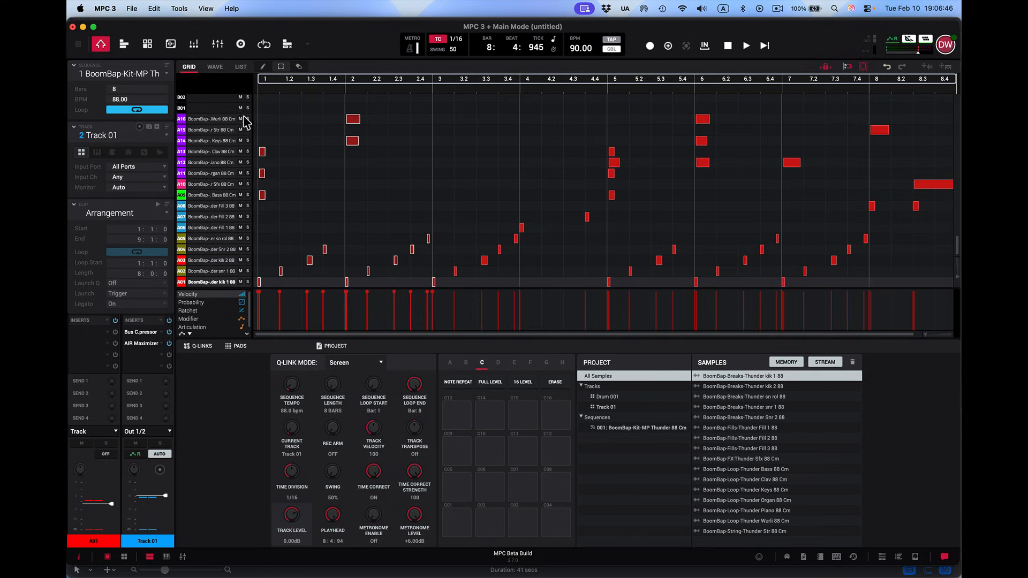
left_click(133, 9)
mouse_move(155, 8)
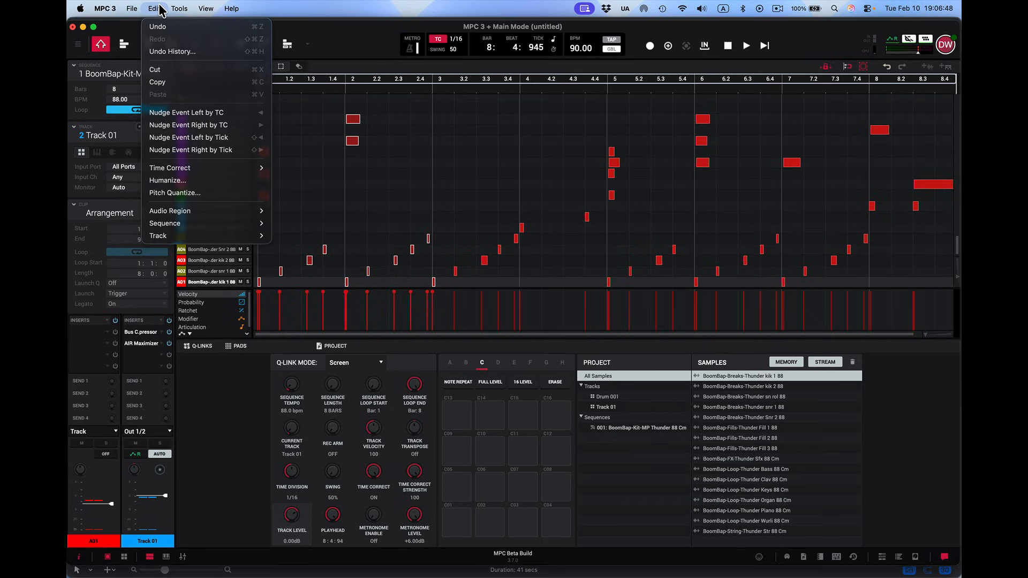
left_click(169, 84)
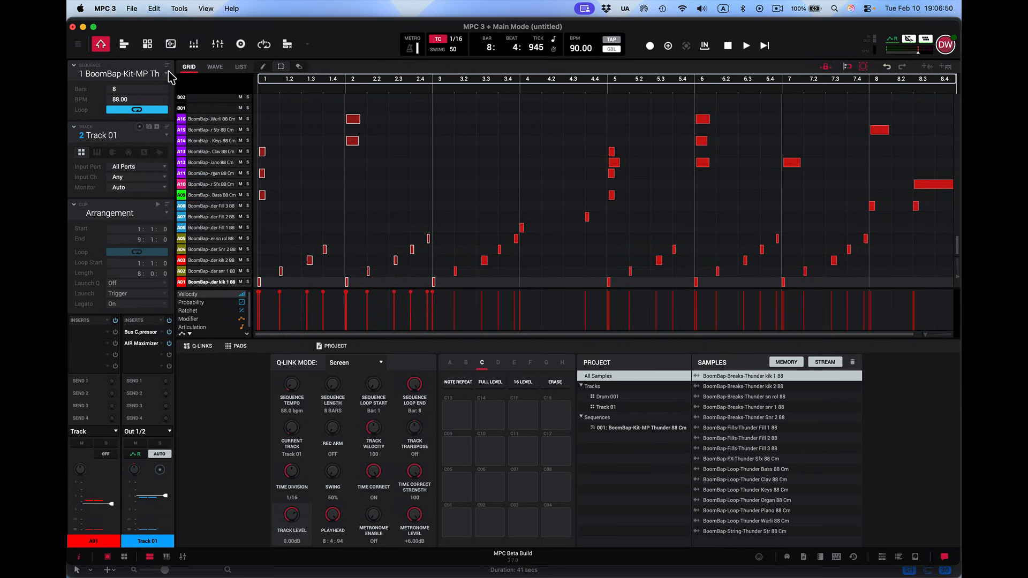
Paste the copied notes into Track 01 of unused sequence 2 and play it back
left_click(153, 77)
left_click(133, 91)
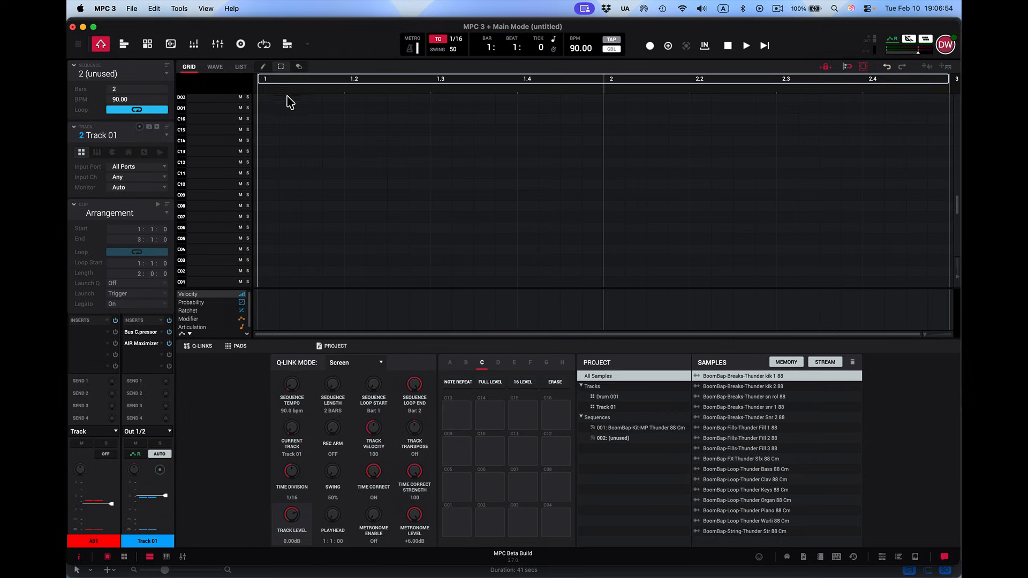
left_click(154, 9)
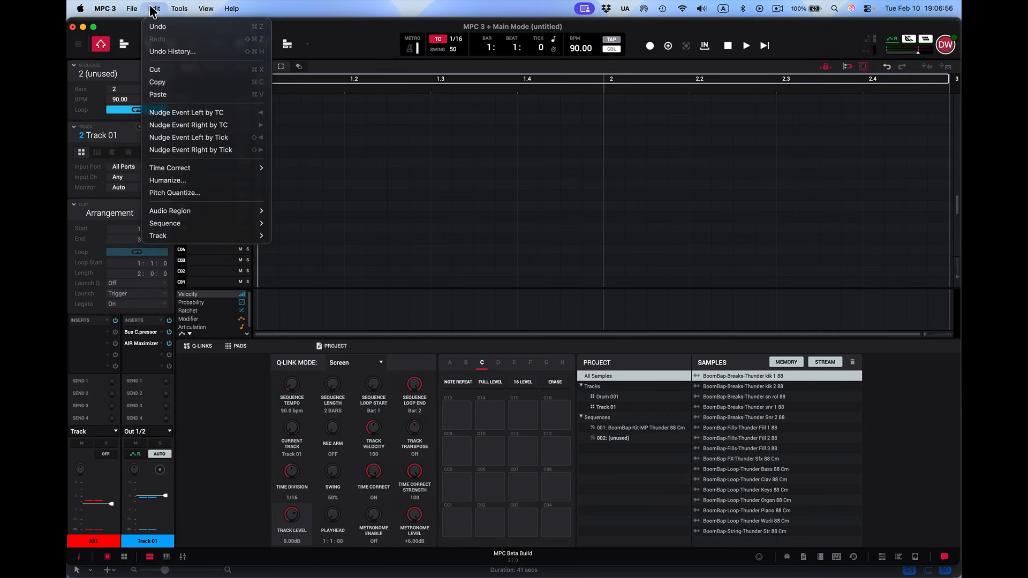
left_click(167, 94)
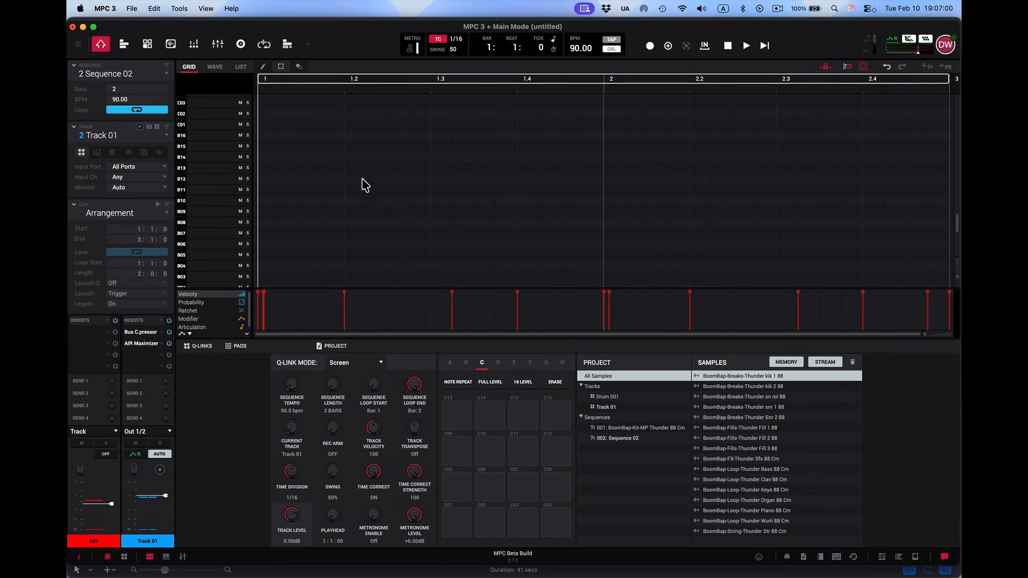
scroll(363, 186, "down", 5)
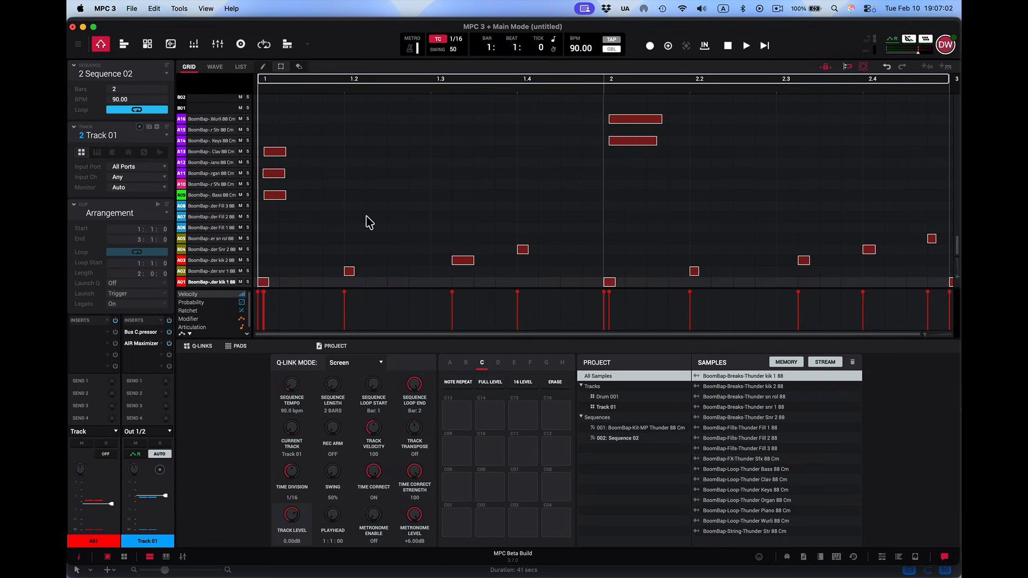
key("space")
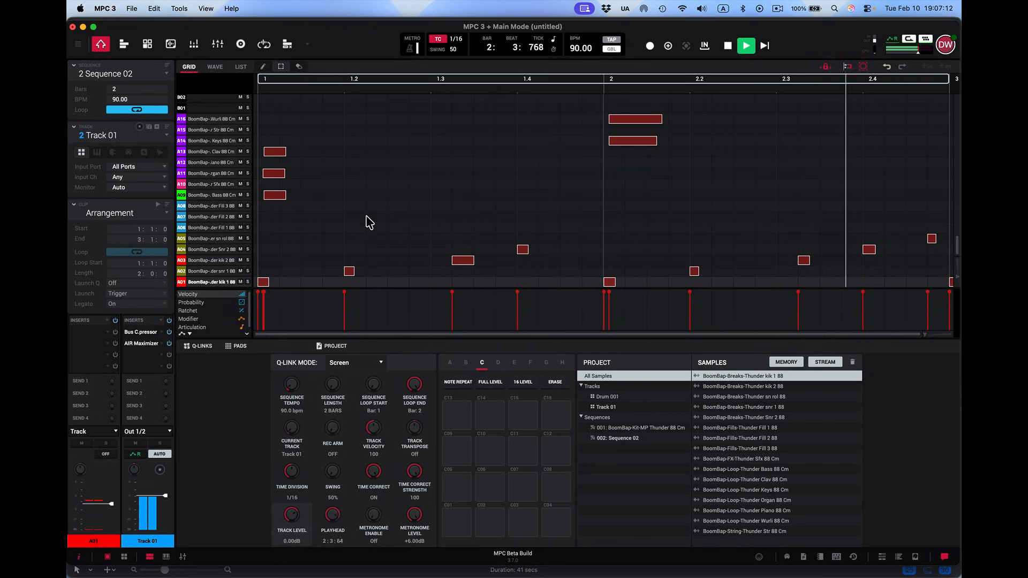
key("space")
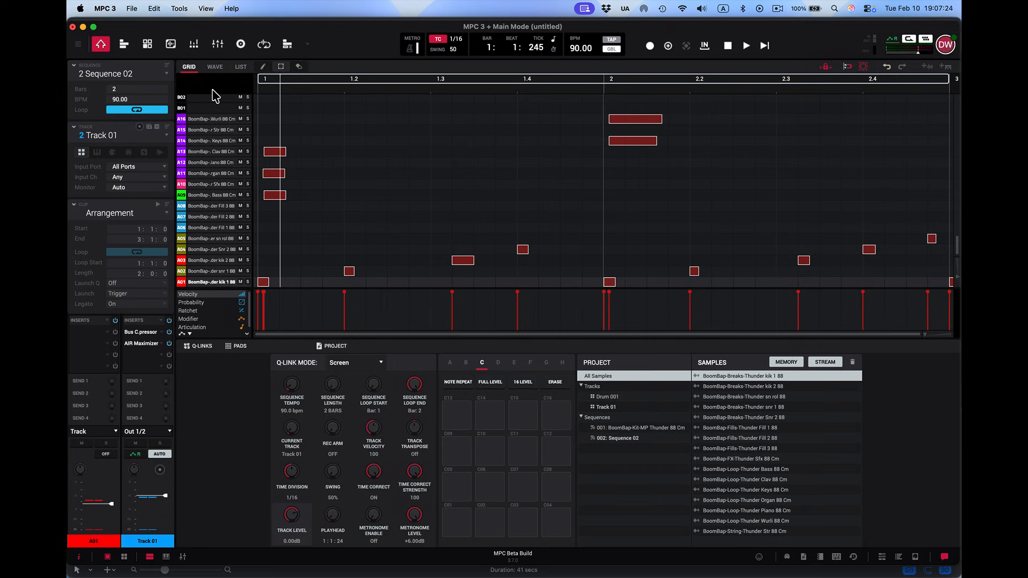
Return to sequence 1, BoomBap-Kit-MP Thunder, and select the Track 01 notes in bars 3 and 4
left_click(125, 77)
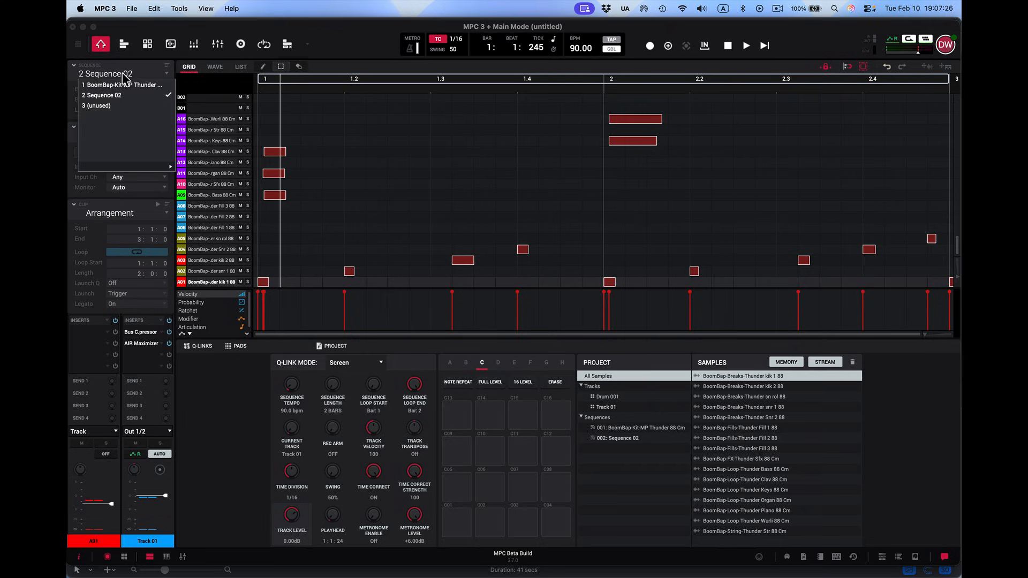
left_click(122, 85)
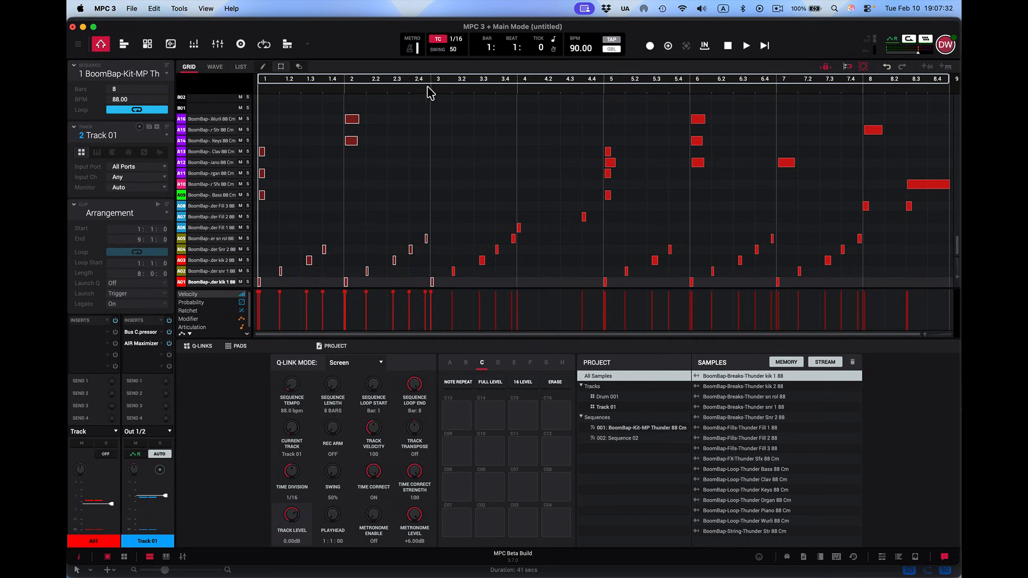
left_click_drag(431, 88, 431, 97)
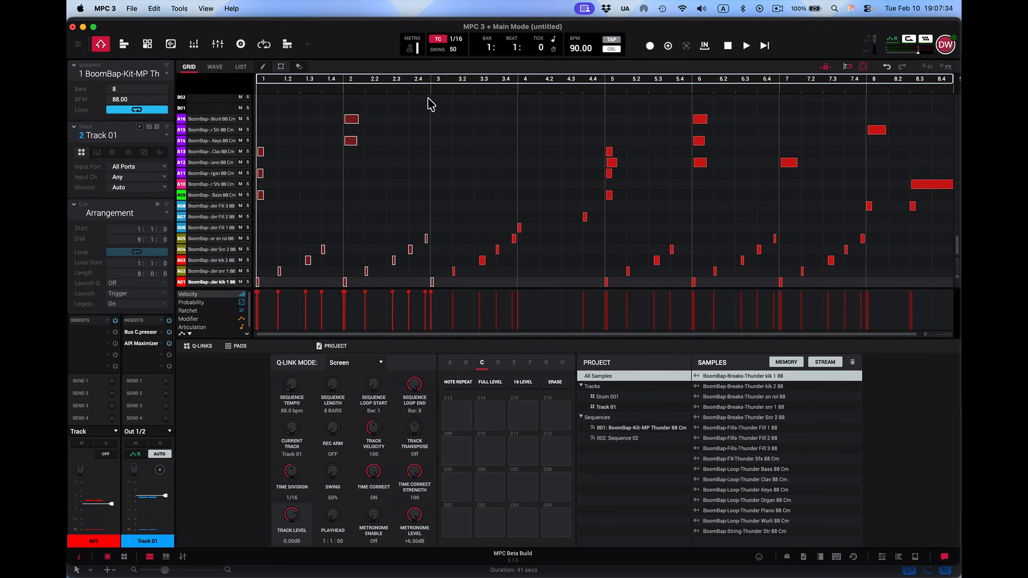
scroll(433, 103, "up", 1)
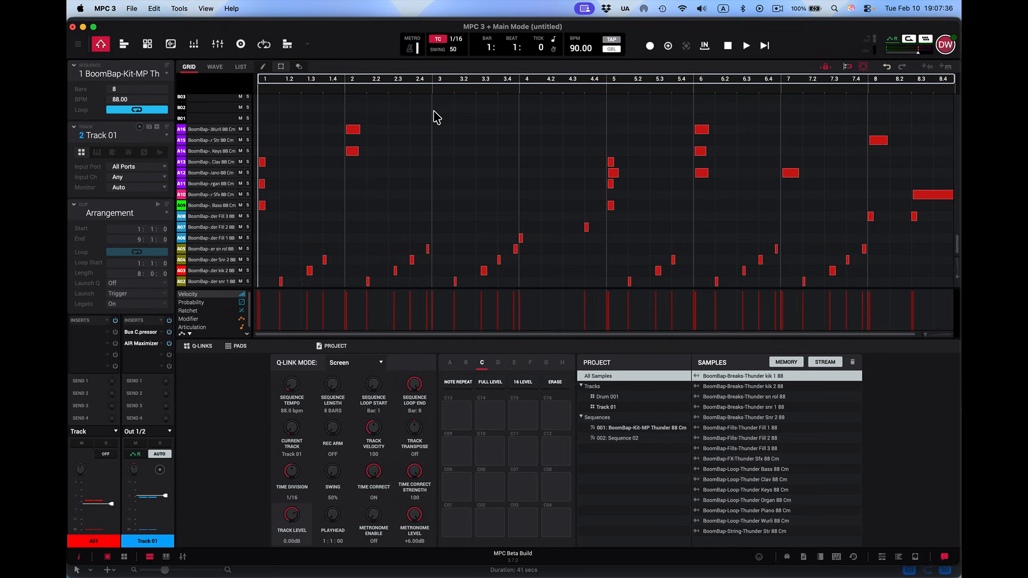
scroll(457, 147, "down", 1)
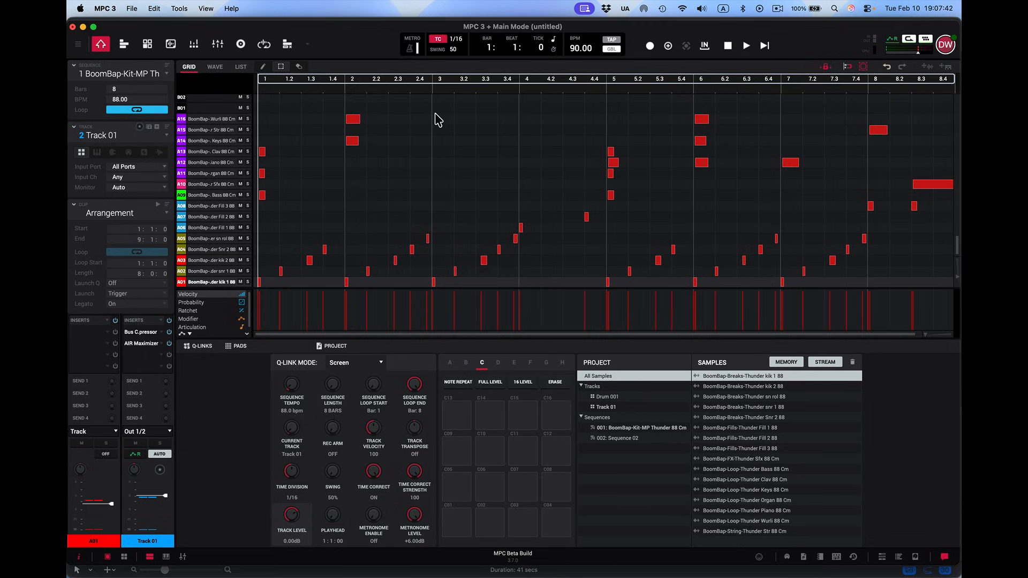
scroll(436, 113, "up", 1)
left_click_drag(436, 115, 441, 216)
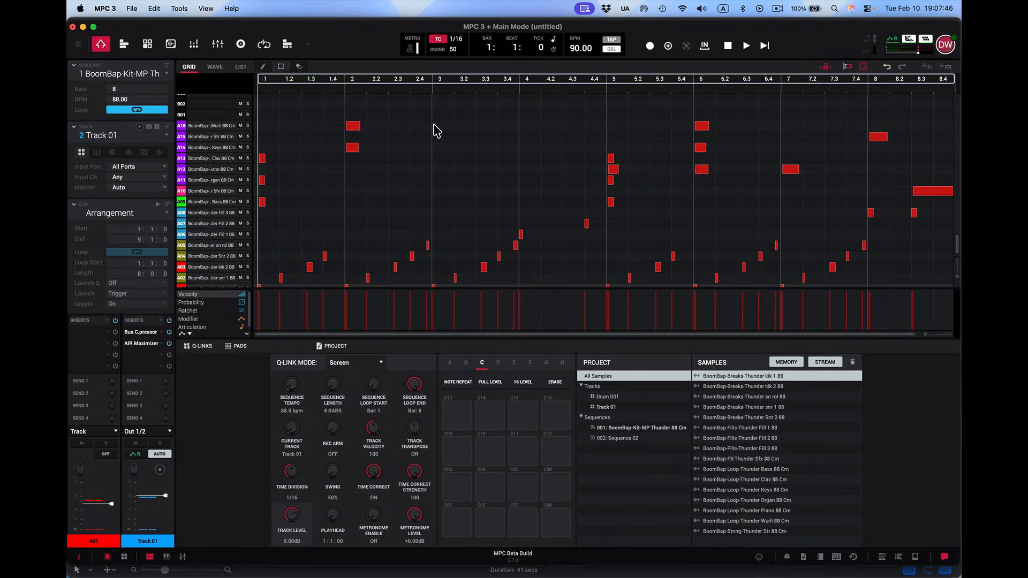
left_click_drag(434, 125, 607, 303)
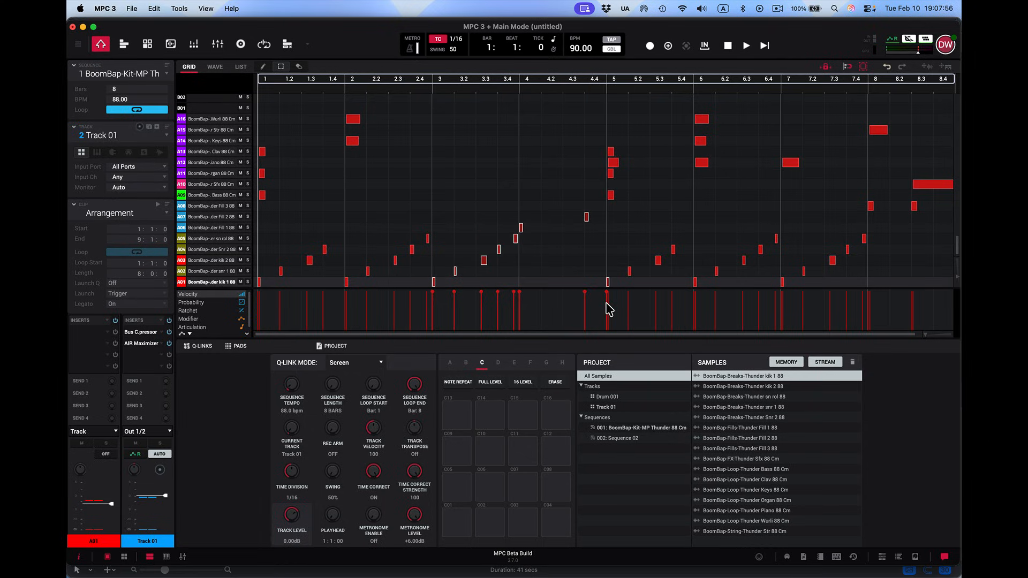
Paste the notes from bars 3 and 4 into Track 01 of unused sequence 3
left_click(167, 76)
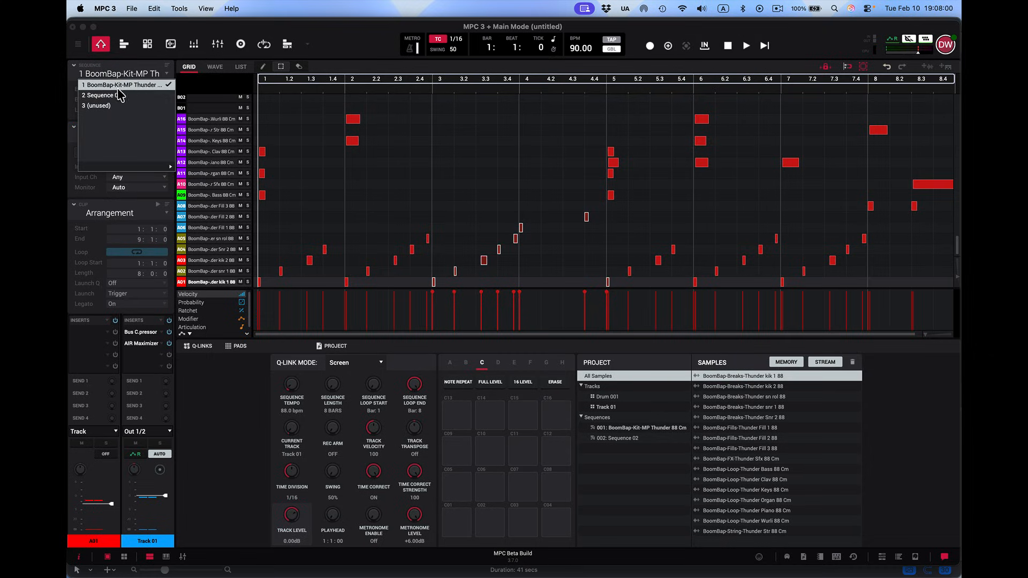
left_click(102, 105)
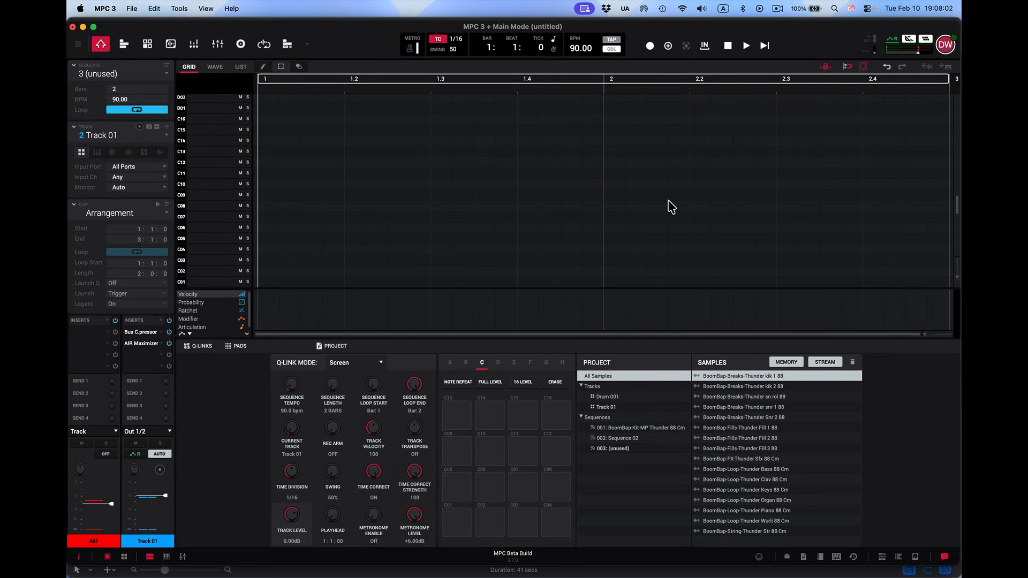
left_click(155, 7)
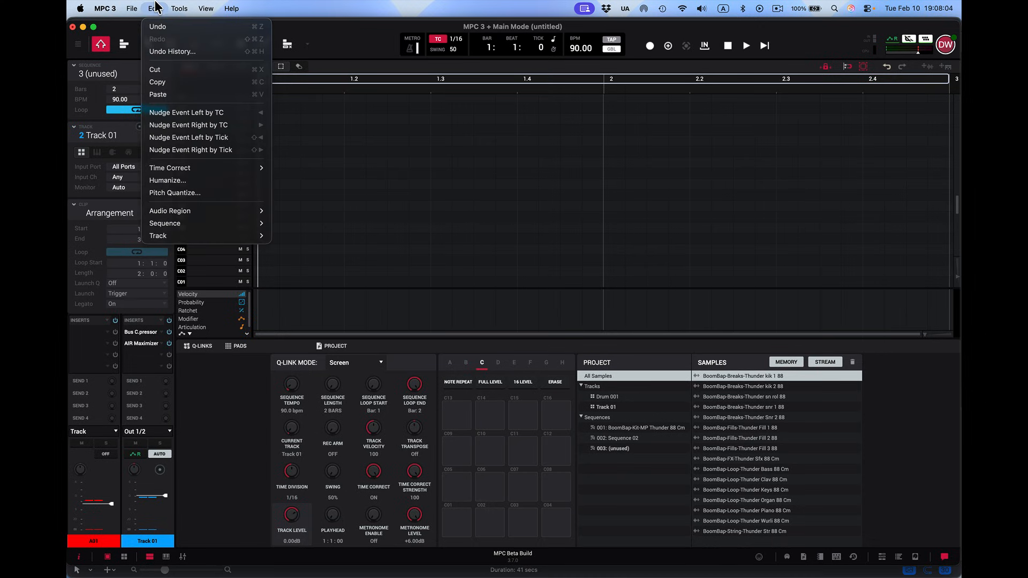
left_click(181, 98)
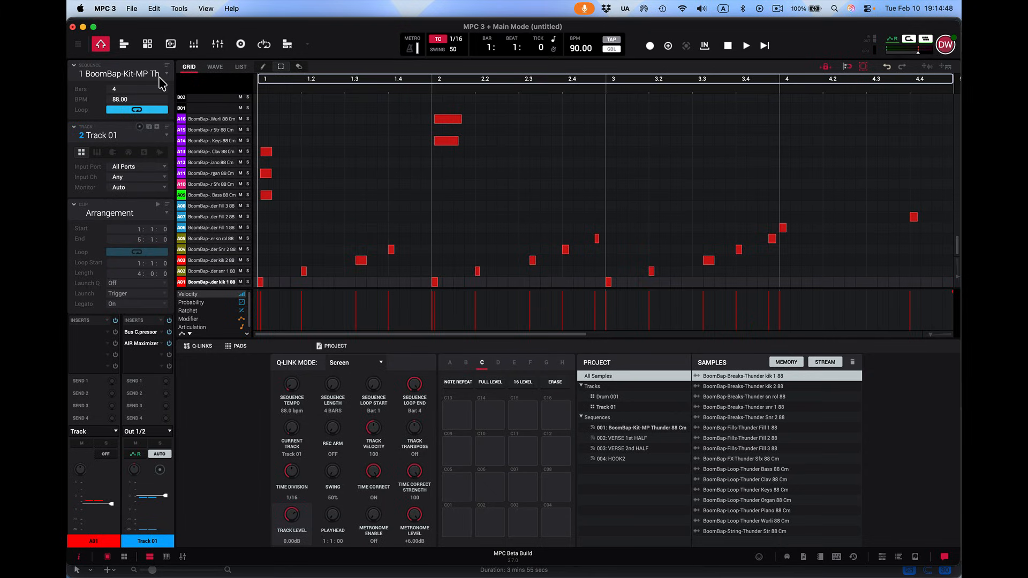
Set the length of sequence 1 to 8 bars, and switch to sequence 2, VERSE 1st HALF
mouse_move(115, 89)
left_mouse_down()
mouse_move(116, 79)
mouse_move(115, 98)
left_mouse_up()
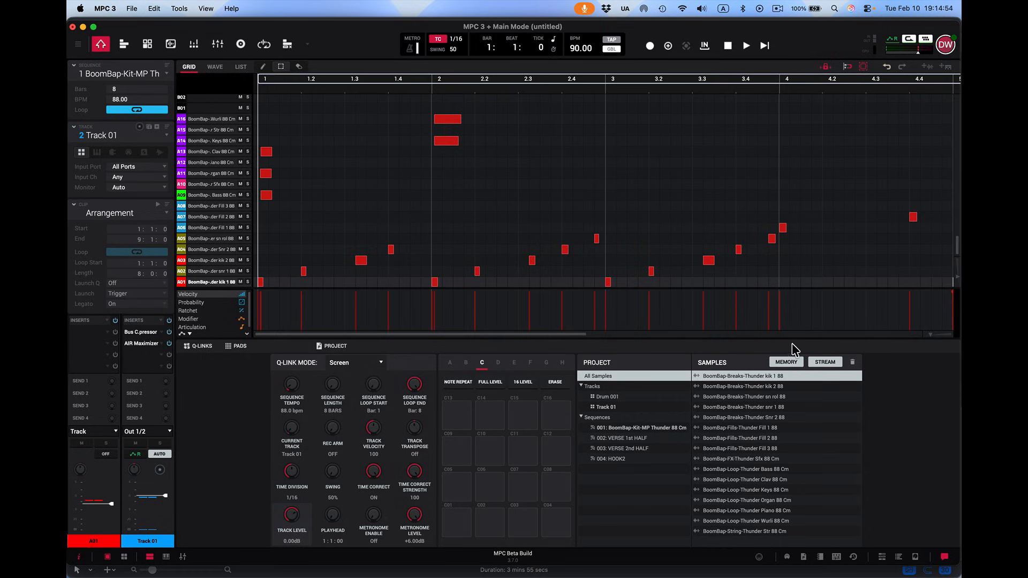
left_click_drag(933, 335, 909, 339)
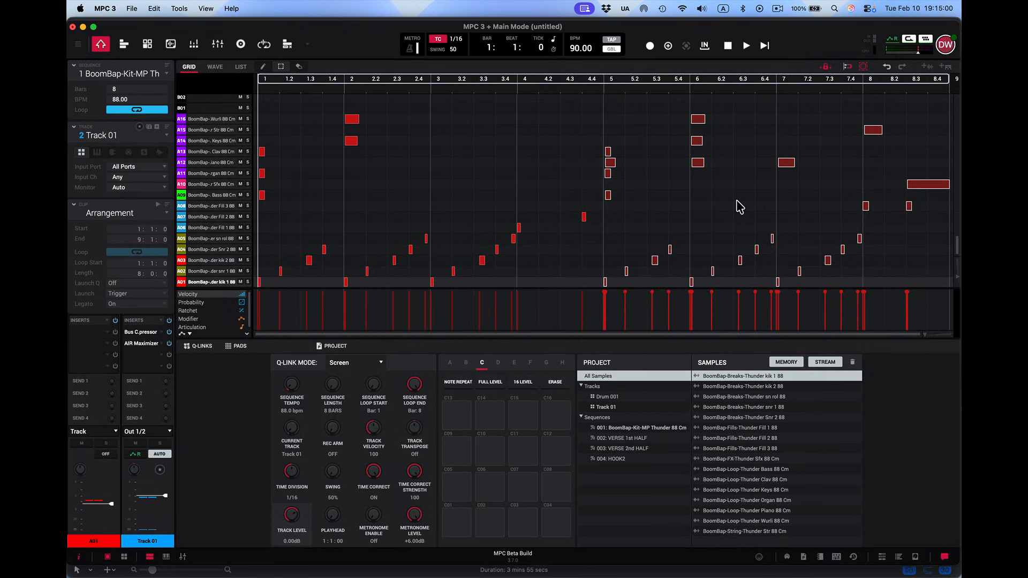
left_click(165, 75)
left_click(152, 94)
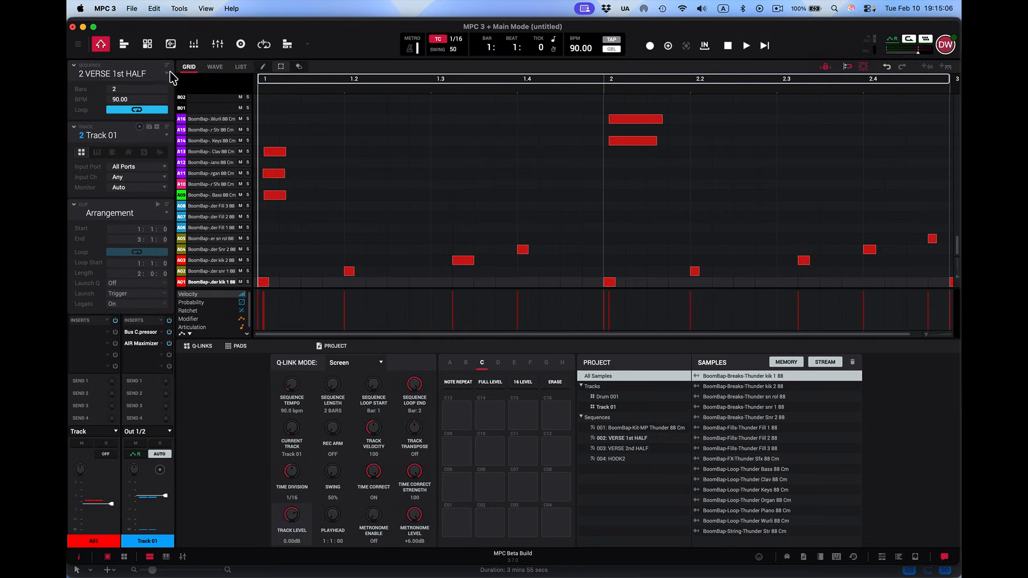
View sequence 3, VERSE 2nd HALF, and switch to sequence 4 to rename it HOOK
left_click(166, 74)
left_click(148, 105)
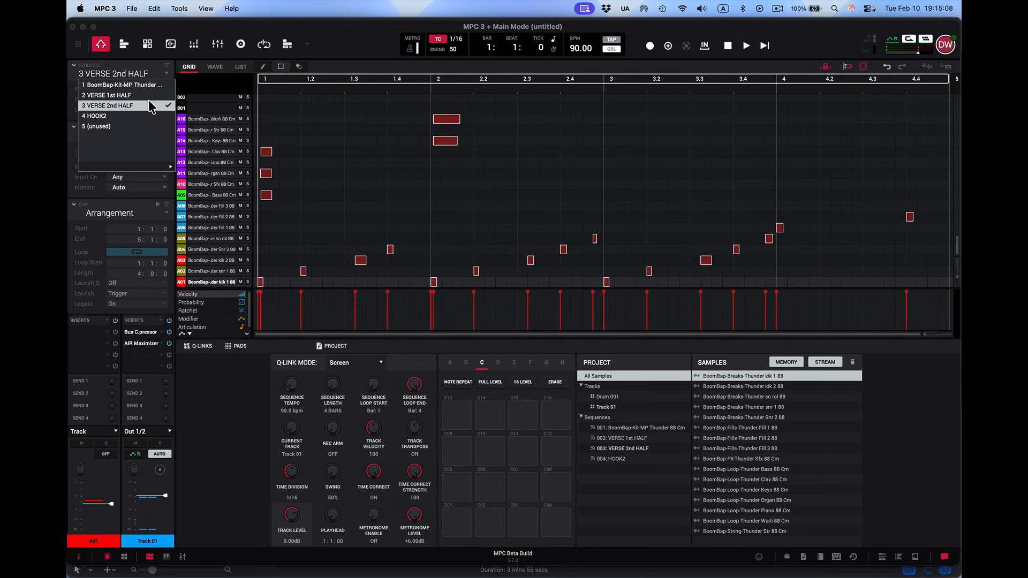
left_click(167, 73)
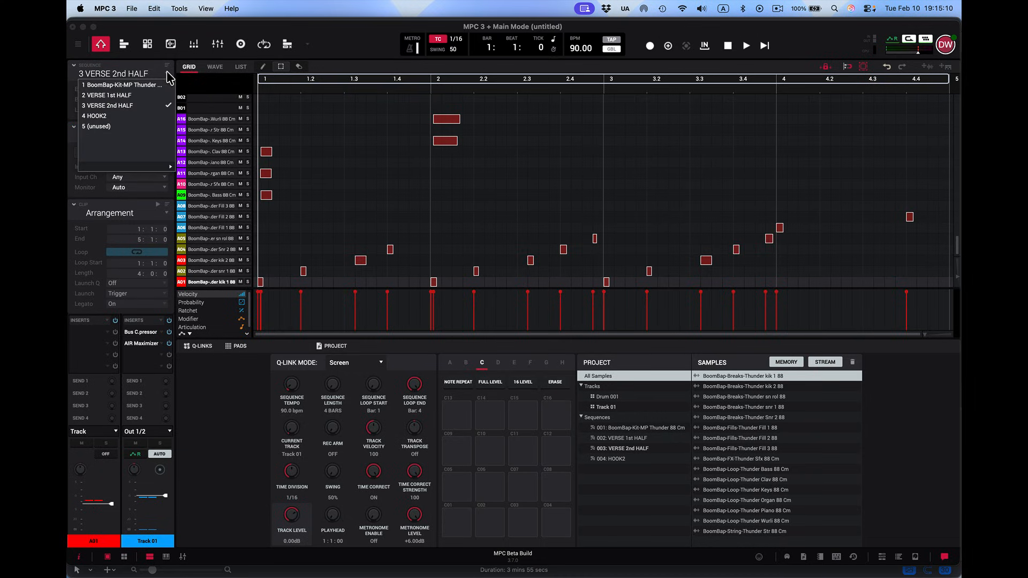
left_click(146, 117)
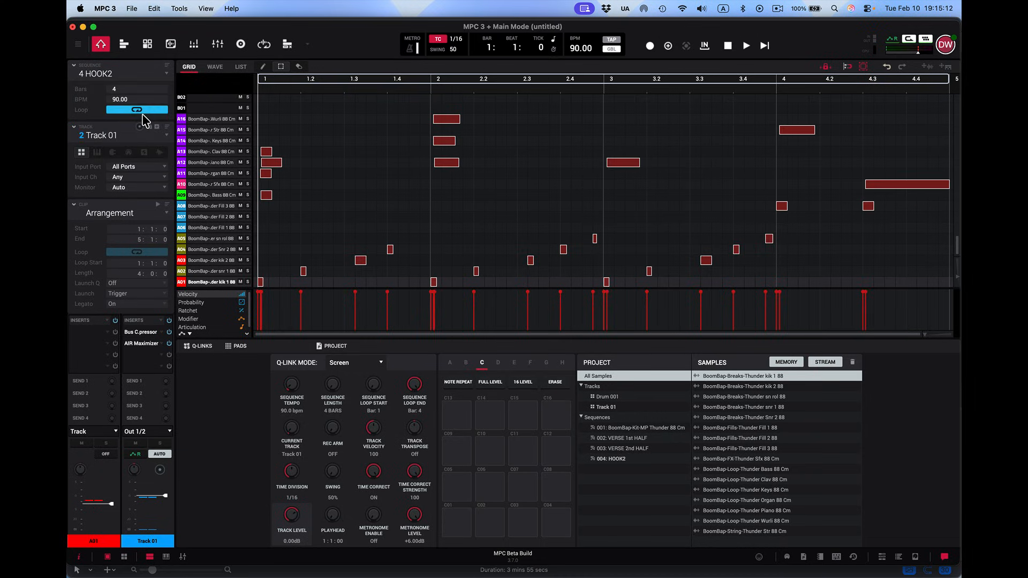
double_click(114, 72)
left_click(112, 73)
key("Return")
Open Song mode and name song 1 New Song
left_click(308, 46)
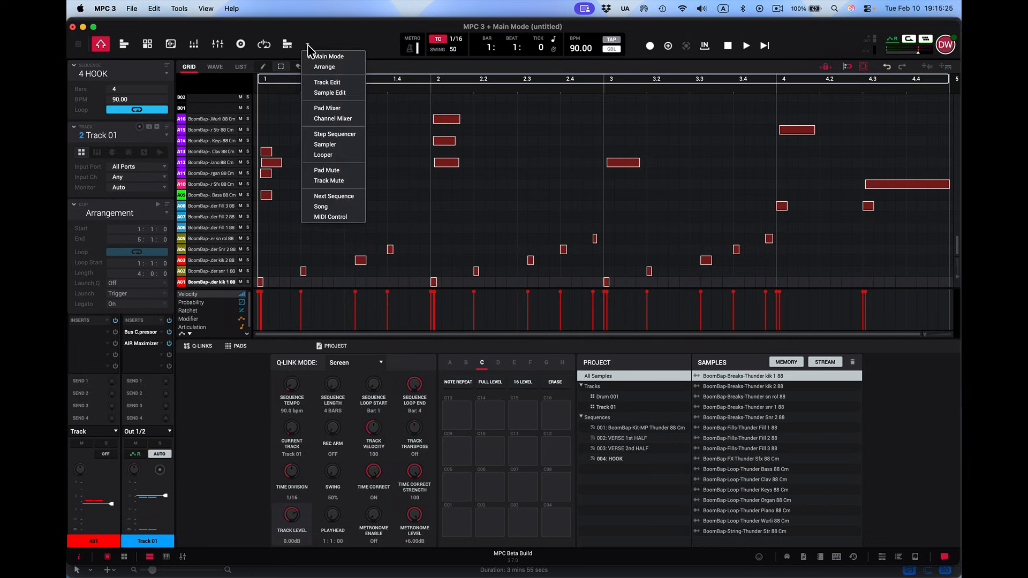
left_click(349, 212)
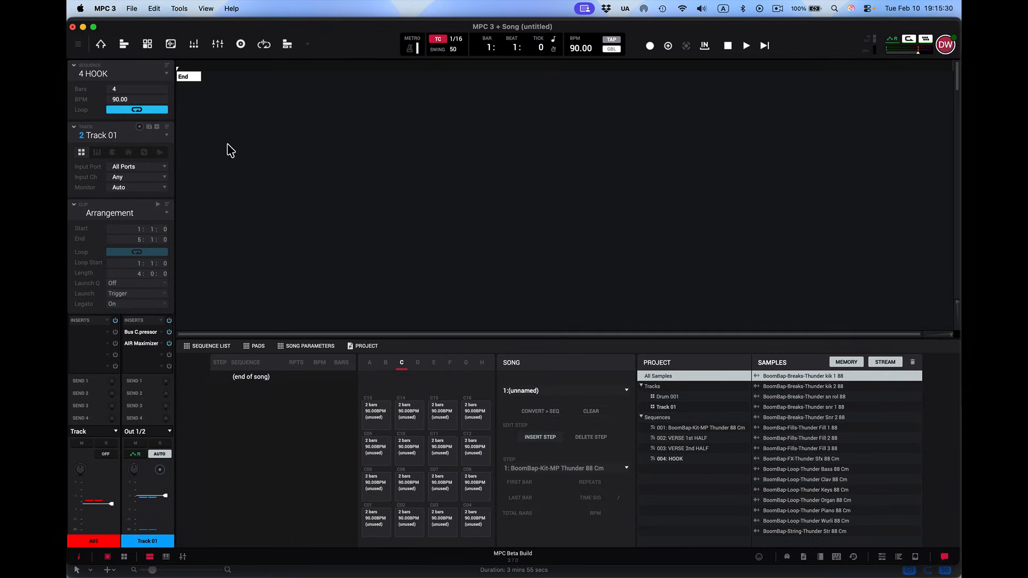
double_click(538, 391)
type("New Song")
key("Return")
Insert a first song step using sequence 2, VERSE 1st HALF, and add a second step with the same sequence
left_click(541, 441)
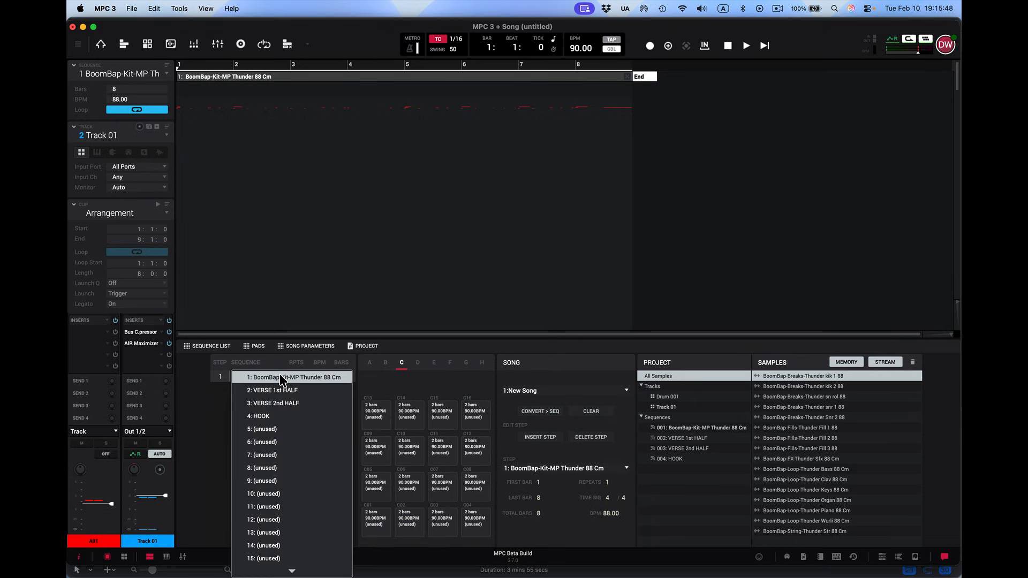
left_click(280, 375)
left_click(280, 391)
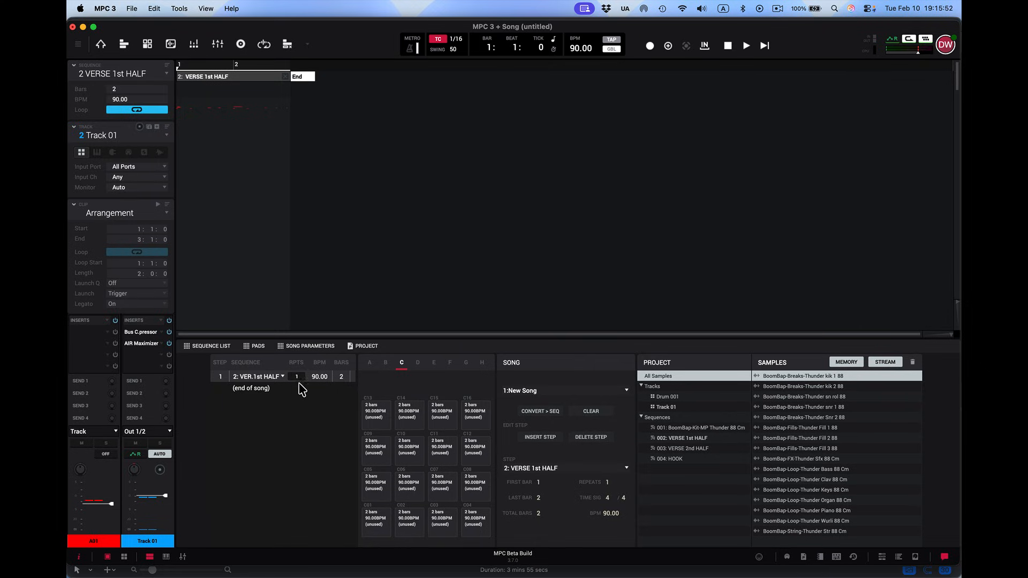
left_click(542, 441)
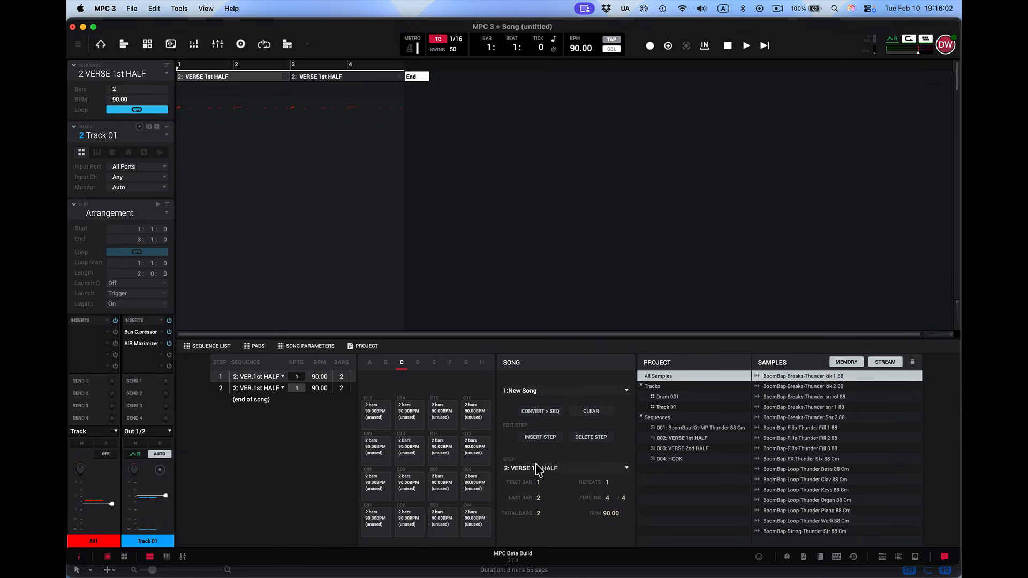
Insert a third song step and assign sequence 3, VERSE 2nd HALF, to it
left_click(543, 436)
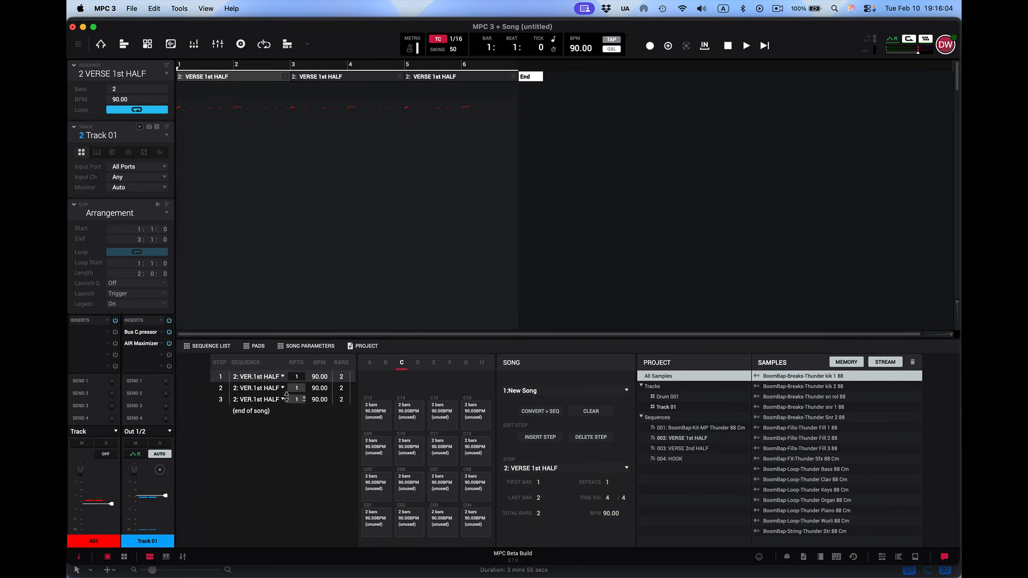
left_click(282, 399)
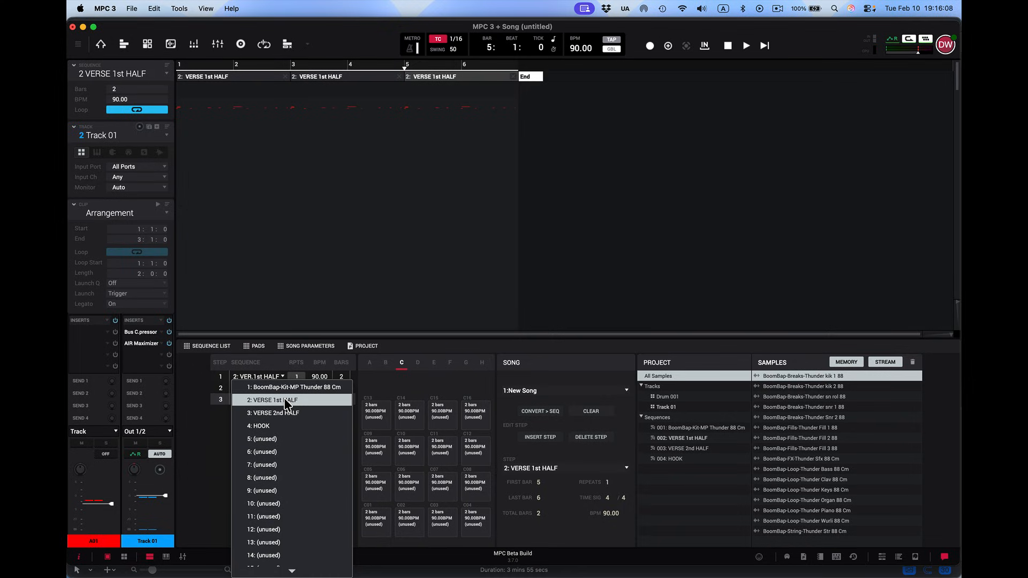
left_click(286, 413)
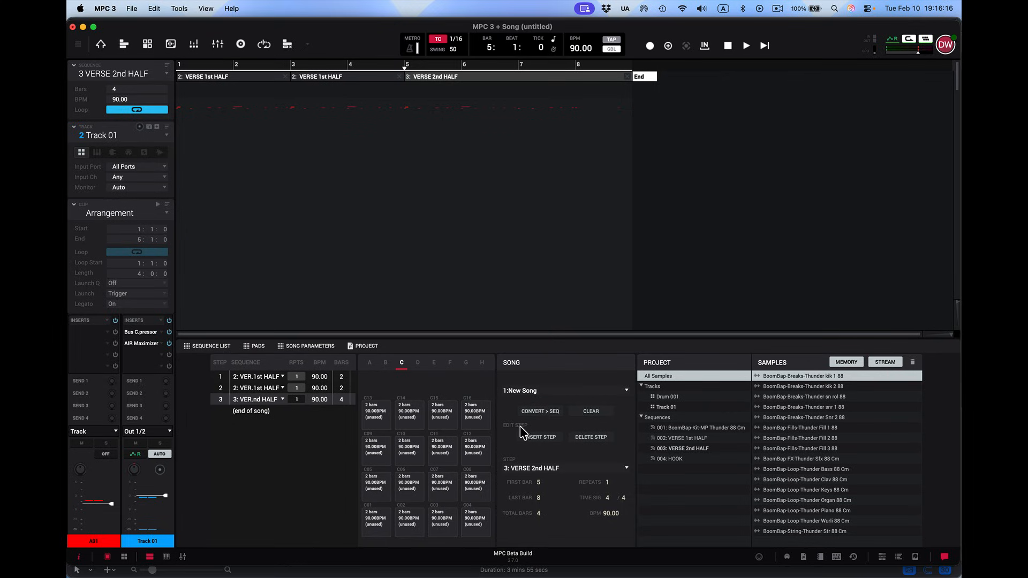
Insert a fourth song step and assign sequence 4, HOOK, to it
left_click(541, 438)
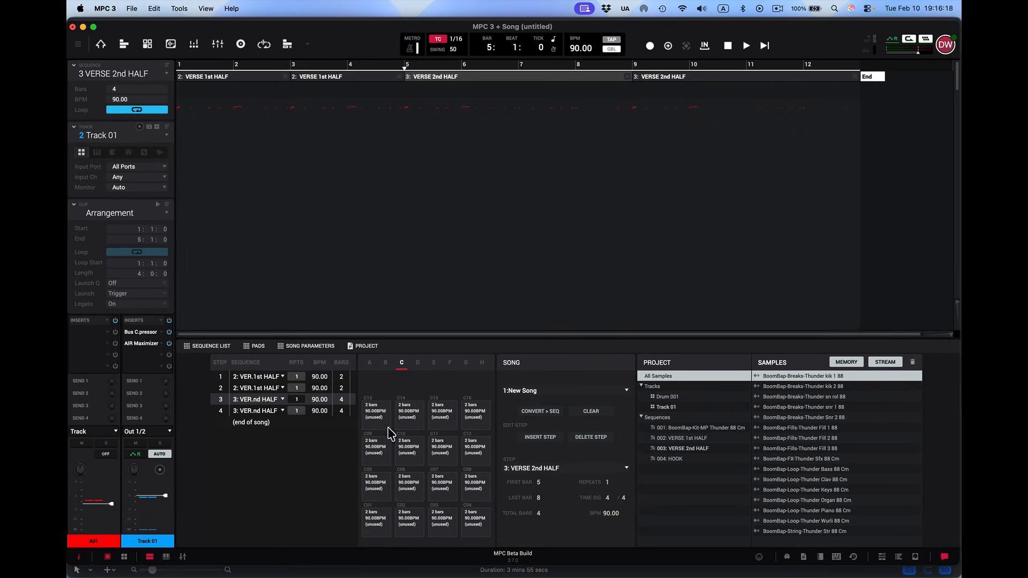
left_click(284, 411)
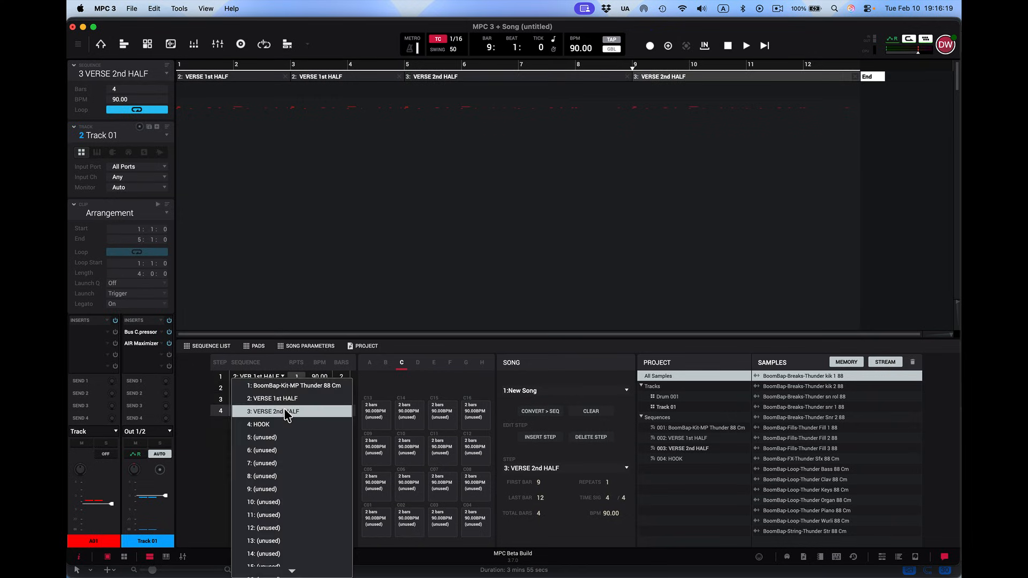
left_click(287, 425)
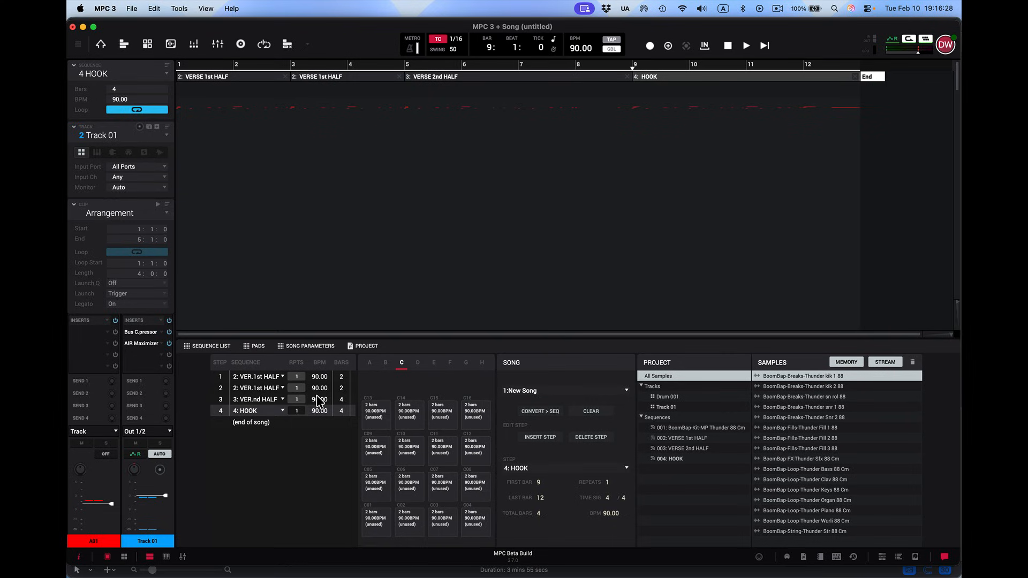
Insert a fifth song step with sequence 2, VERSE 1st HALF, and repeat it as a sixth step
left_click(538, 437)
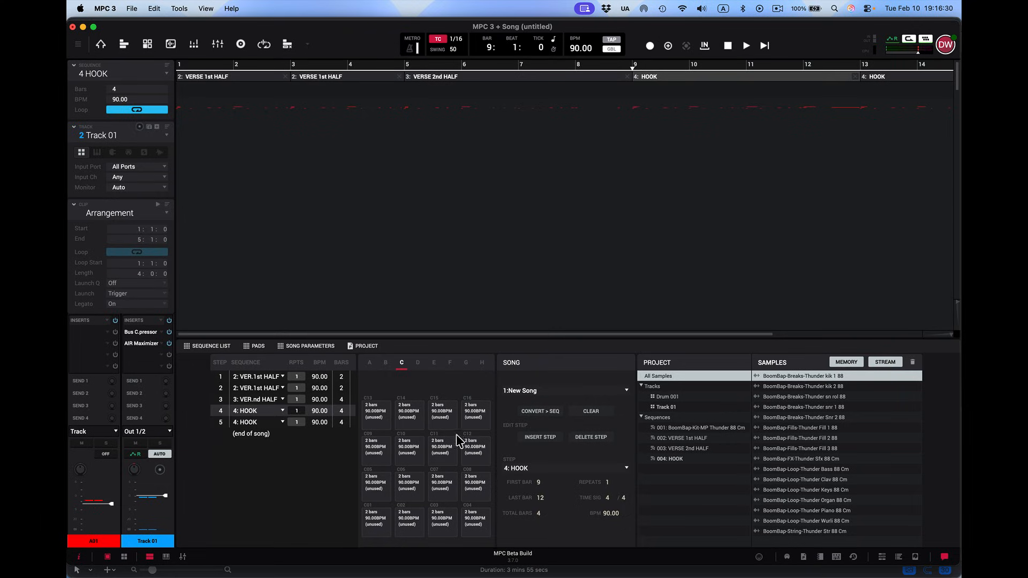
left_click(279, 422)
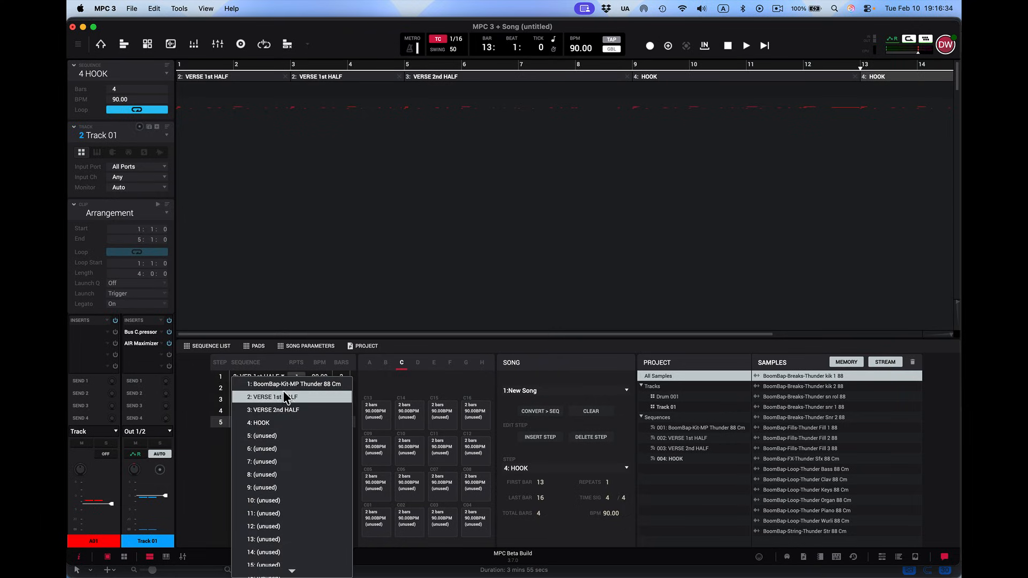
left_click(284, 397)
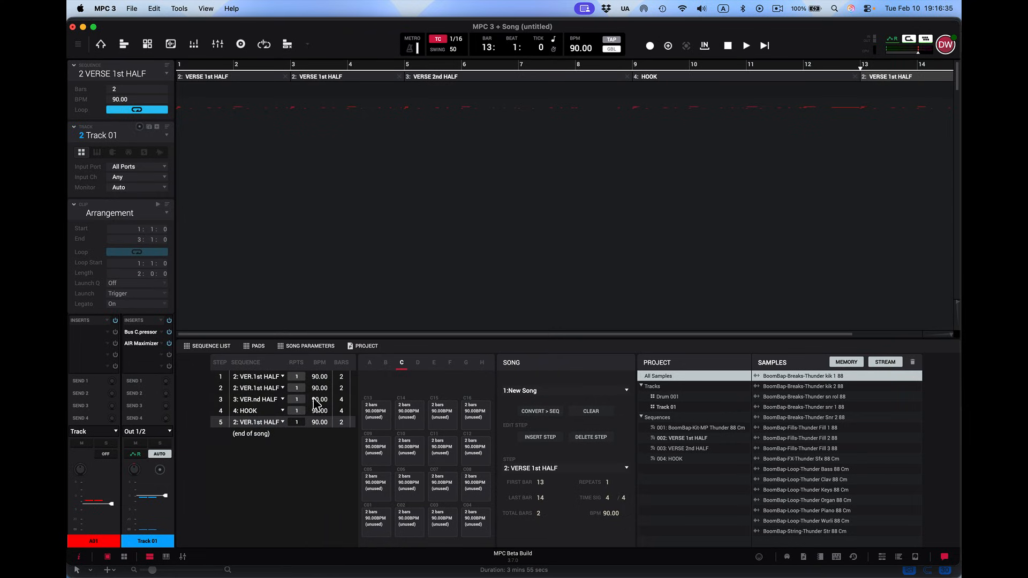
left_click(539, 438)
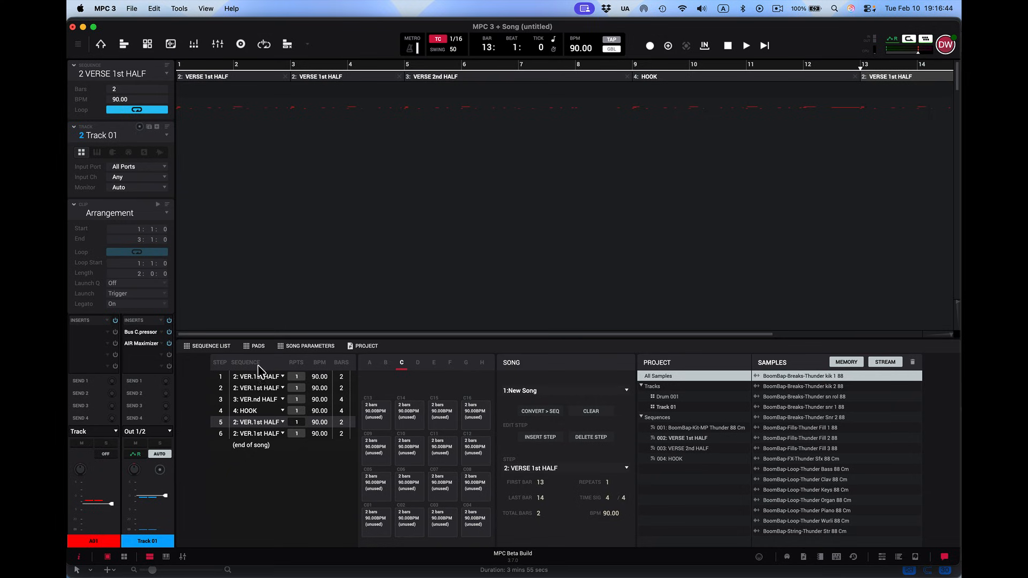
Return to Main Mode and open sequence 1, BoomBap-Kit-MP Thunder
left_click(101, 44)
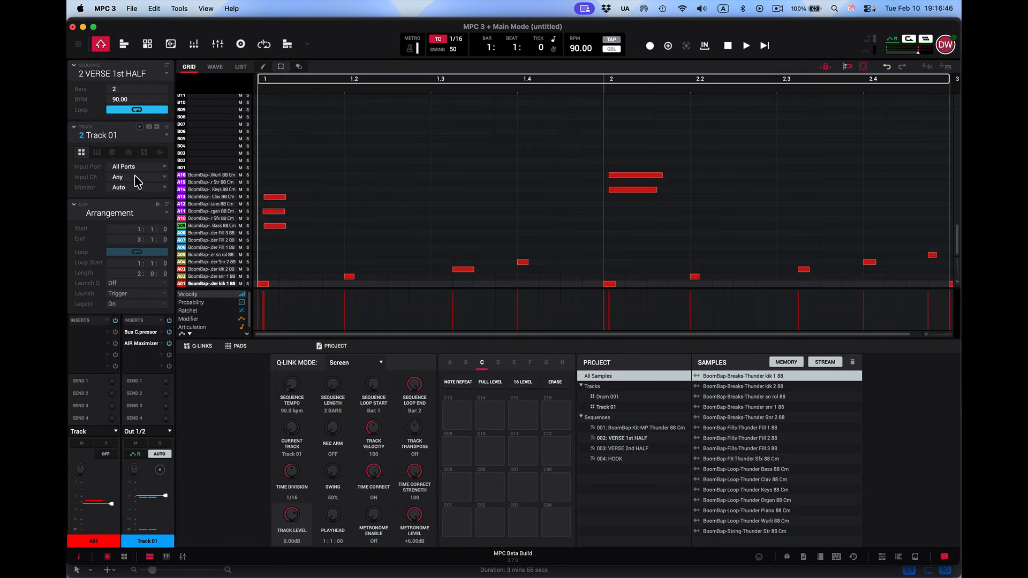
left_click(124, 214)
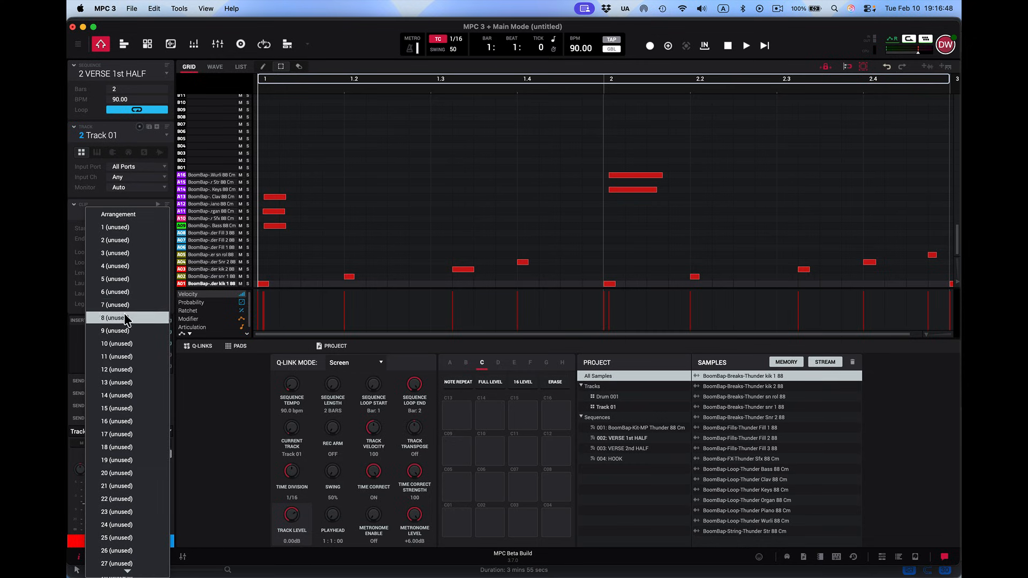
left_click_drag(352, 38, 349, 36)
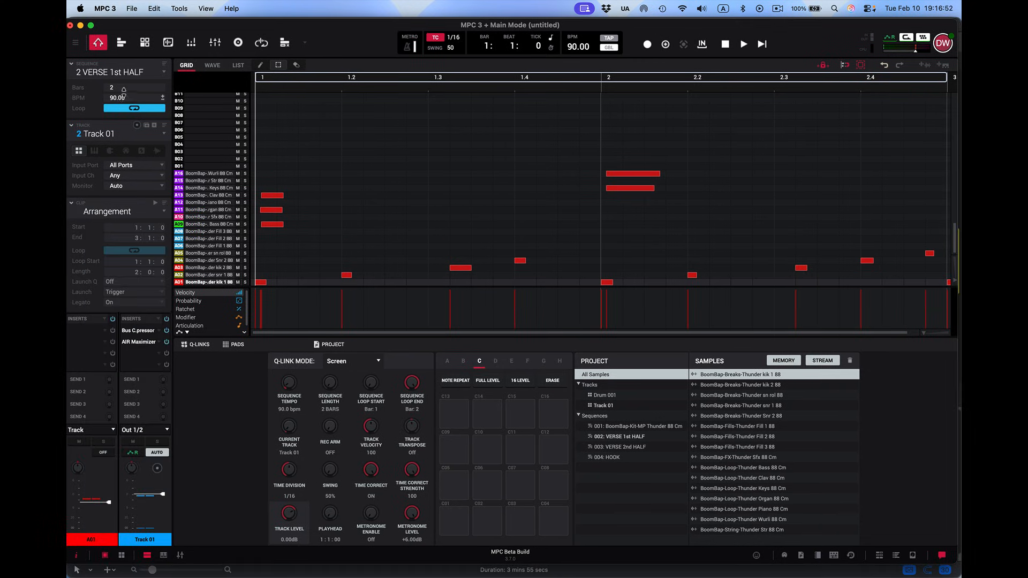
left_click(137, 73)
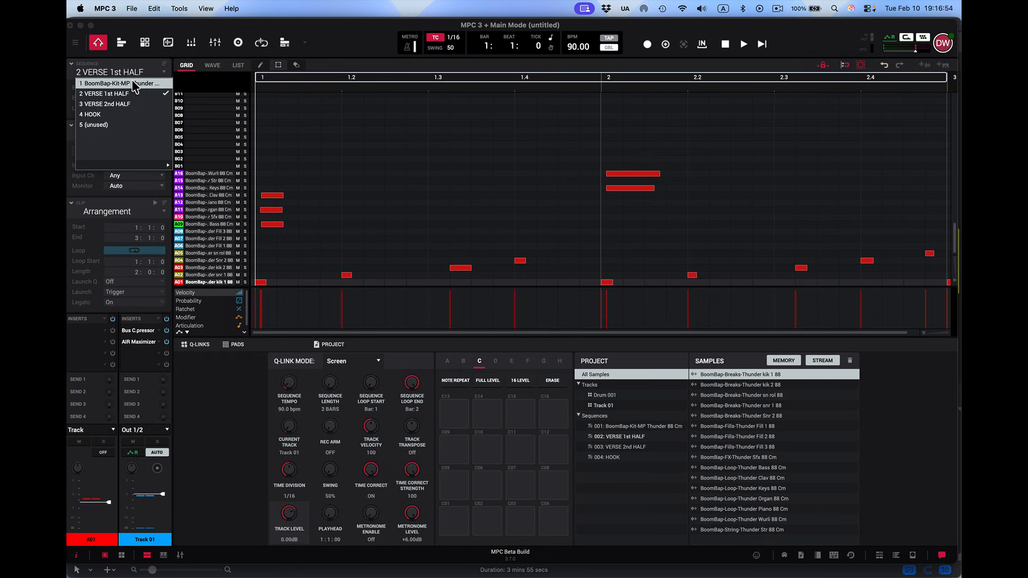
left_click(134, 84)
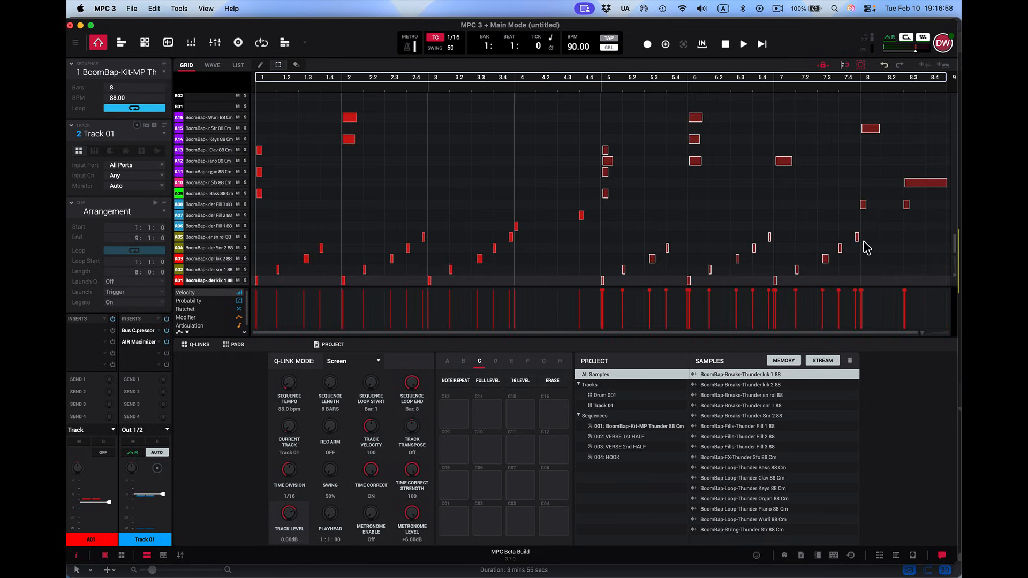
Paste the copied notes into Track 01 of unused sequence 5 and play it back
left_click(161, 71)
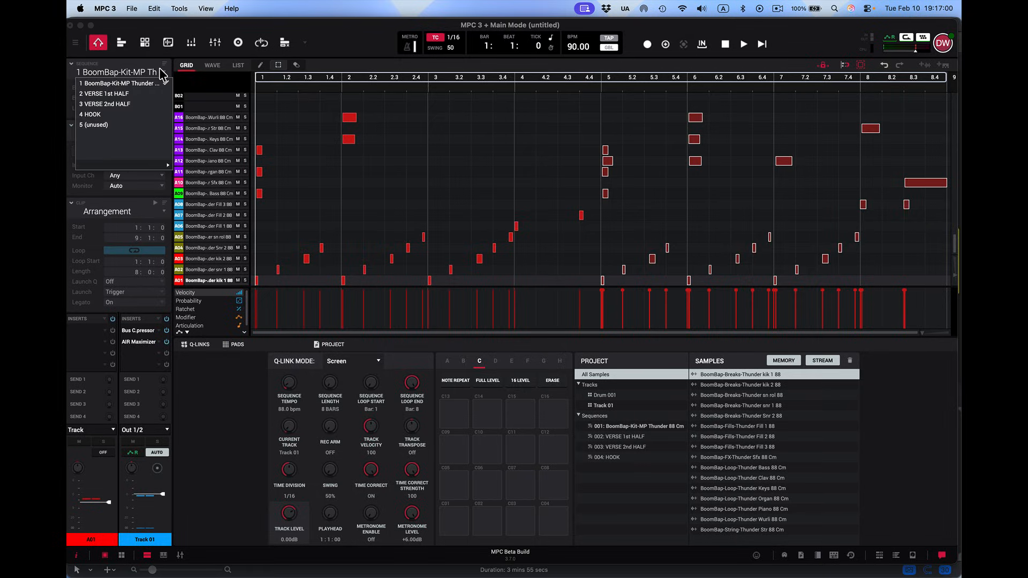
left_click(140, 126)
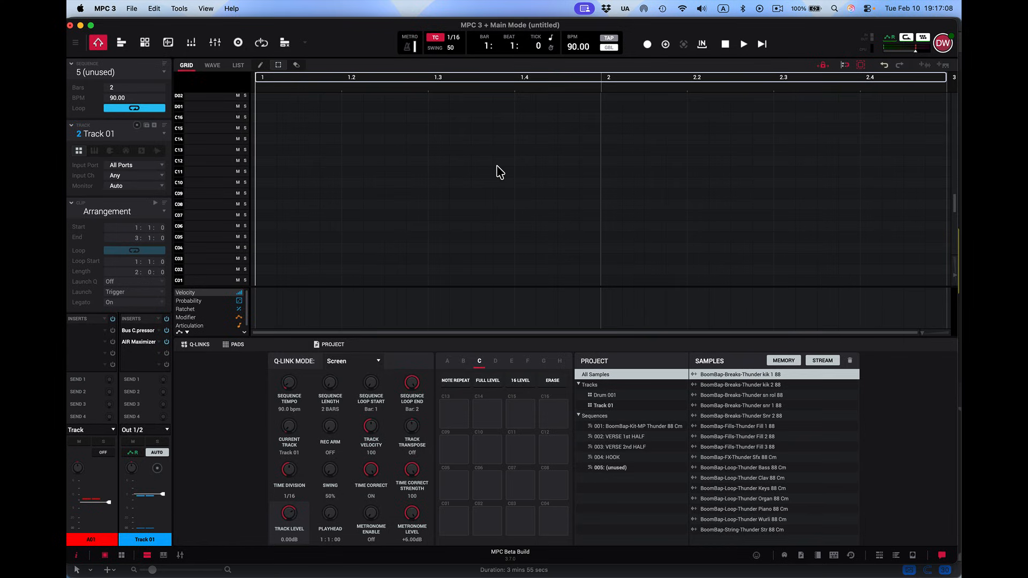
key("super+v")
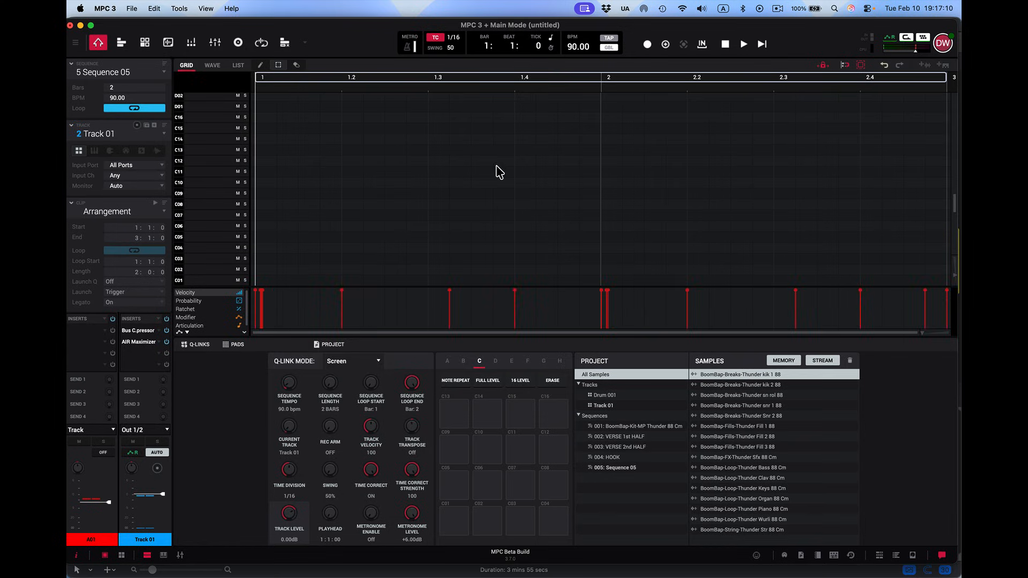
scroll(552, 197, "down", 5)
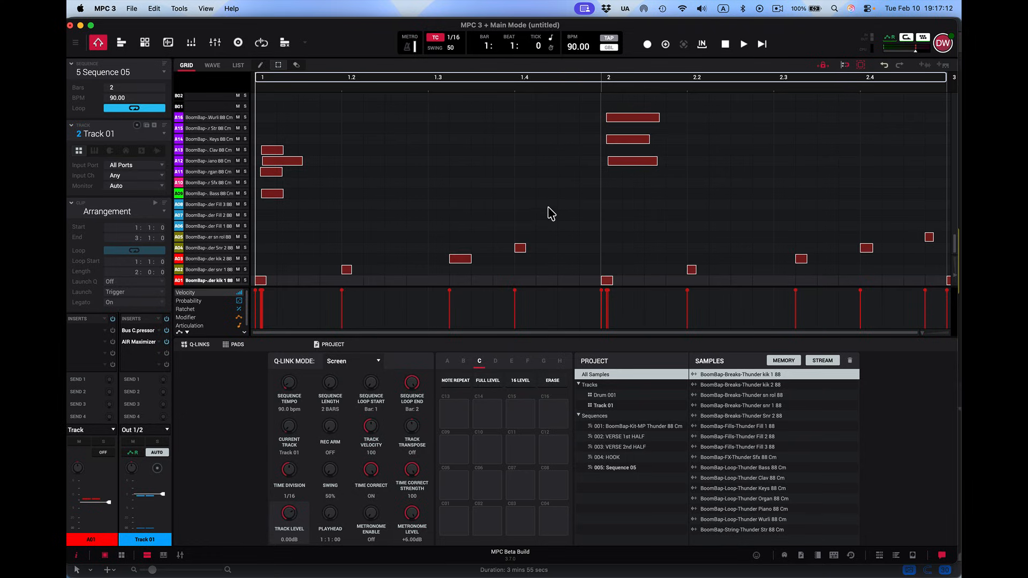
key("space")
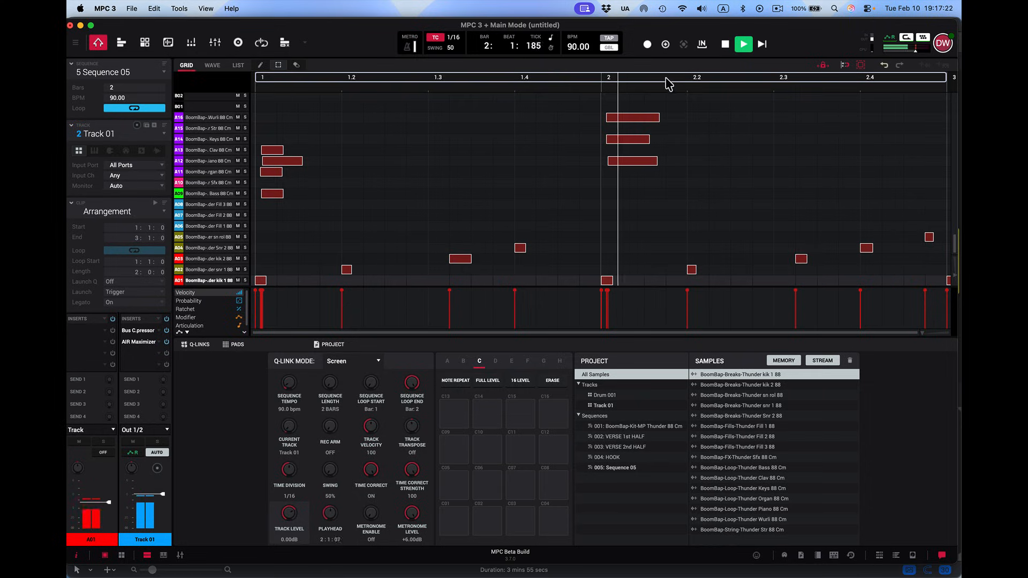
left_click(726, 44)
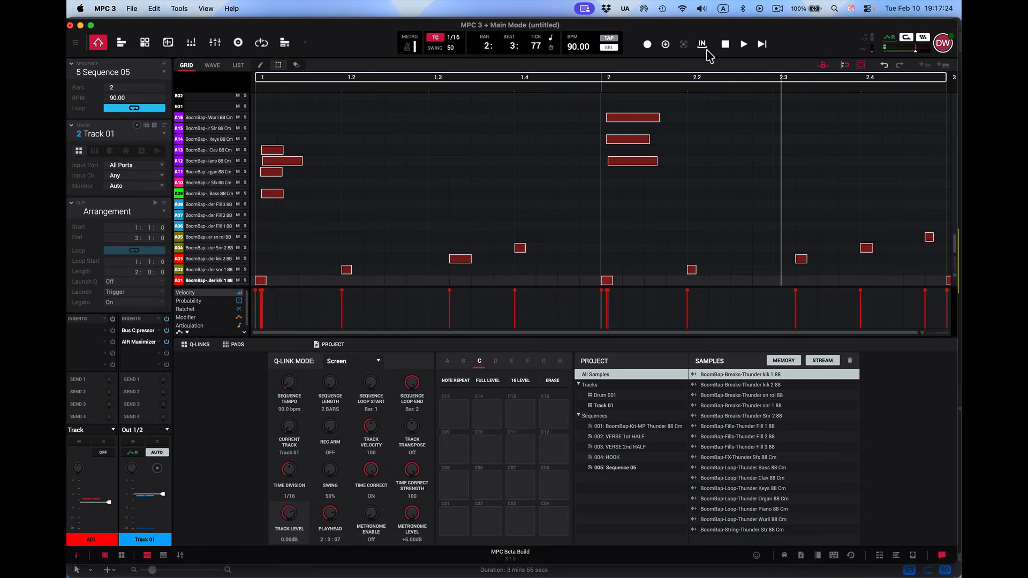
Rename sequence 5 as HOOK PART 2
double_click(123, 72)
type("HOOK PART 2")
key("Return")
Reopen Song mode and insert another VERSE 1st HALF step after step 5
left_click(306, 43)
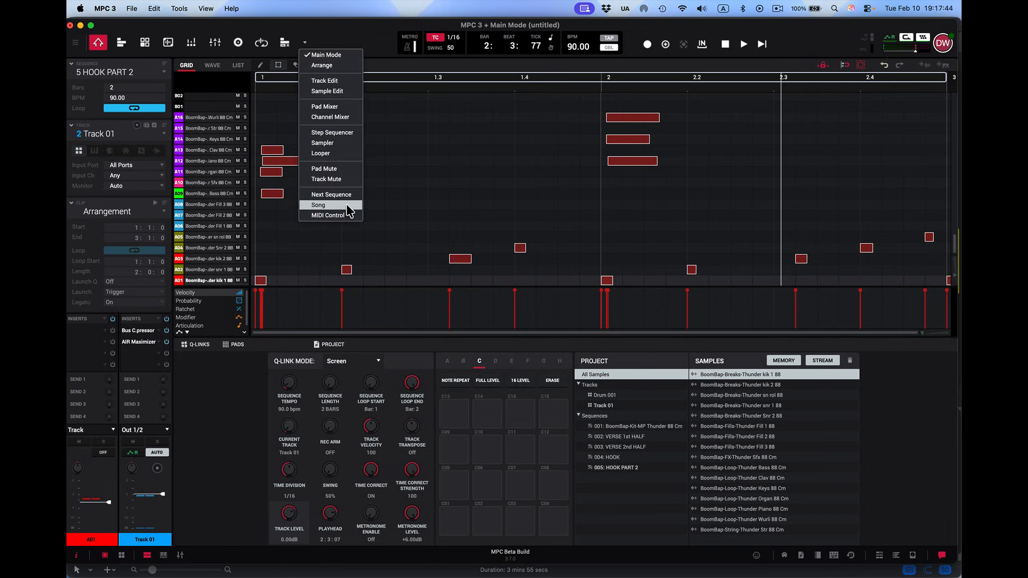
left_click(319, 206)
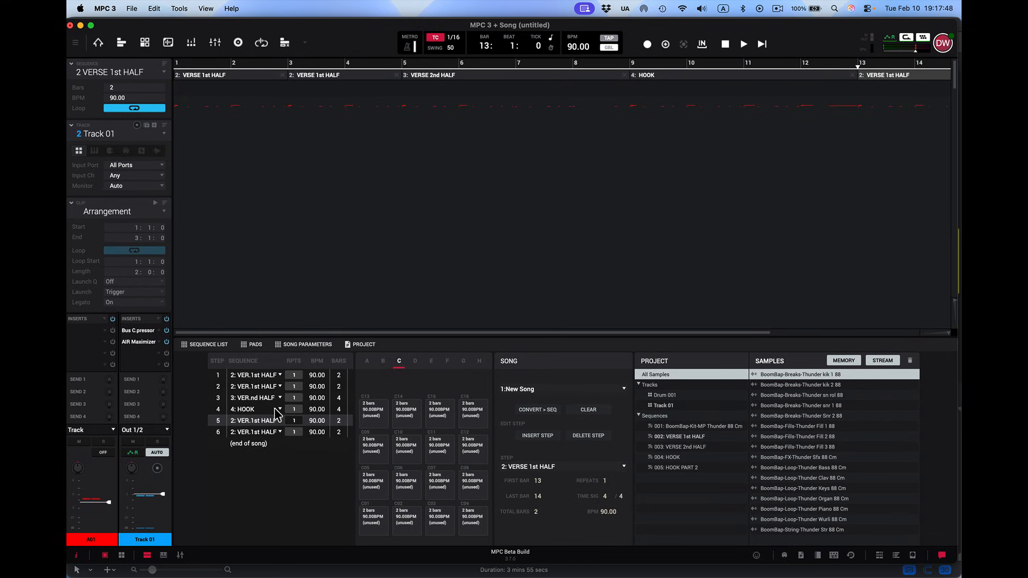
left_click(538, 438)
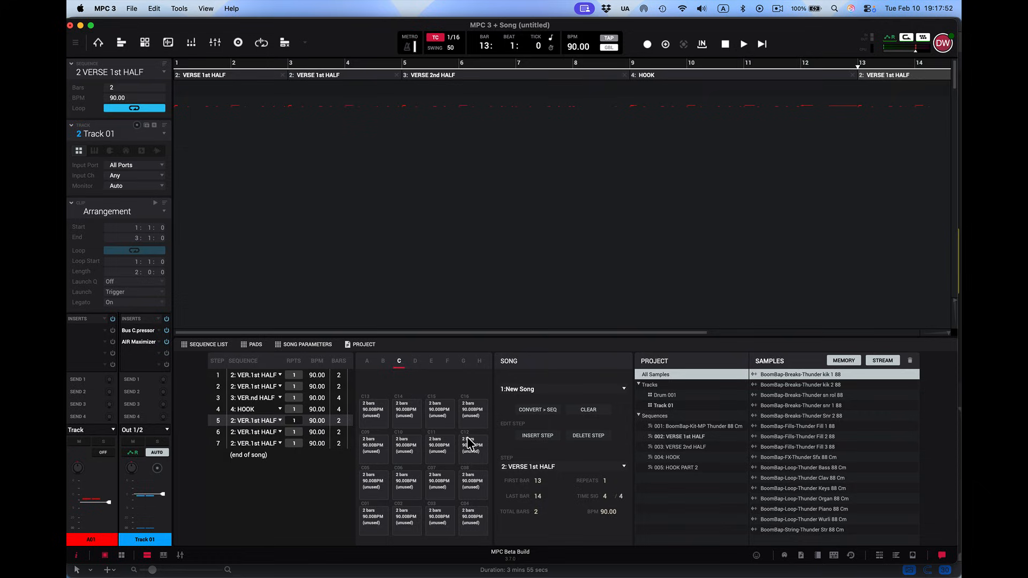
Insert a step after HOOK step 4, and assign sequence 5, HOOK PART 2, to step 4
left_click(279, 410)
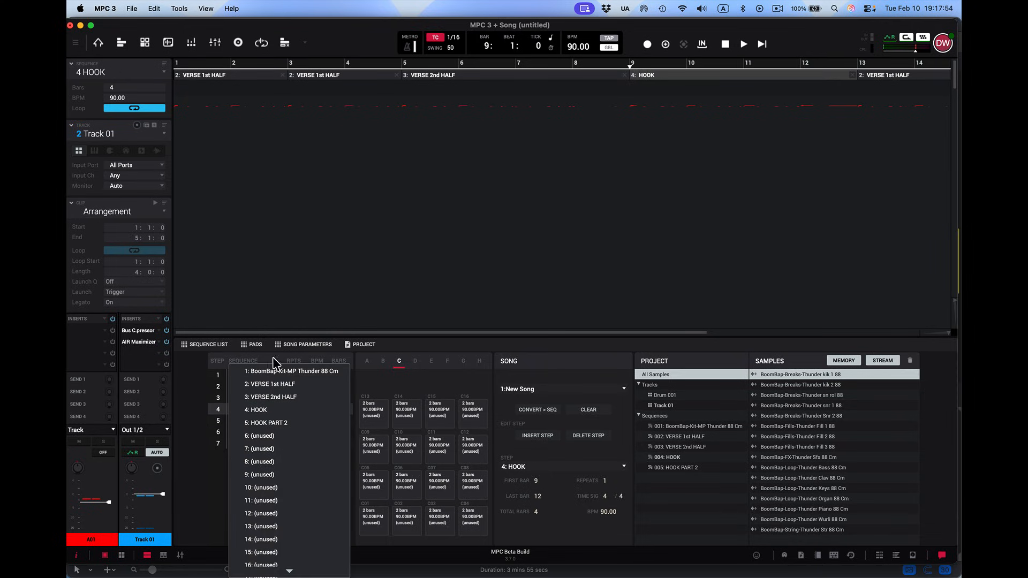
left_click(419, 342)
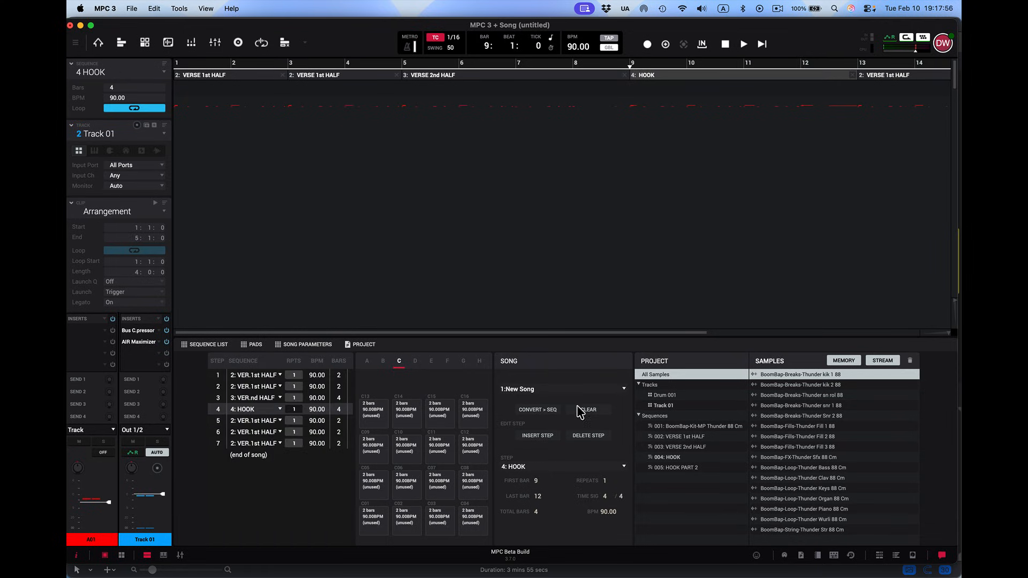
left_click(545, 440)
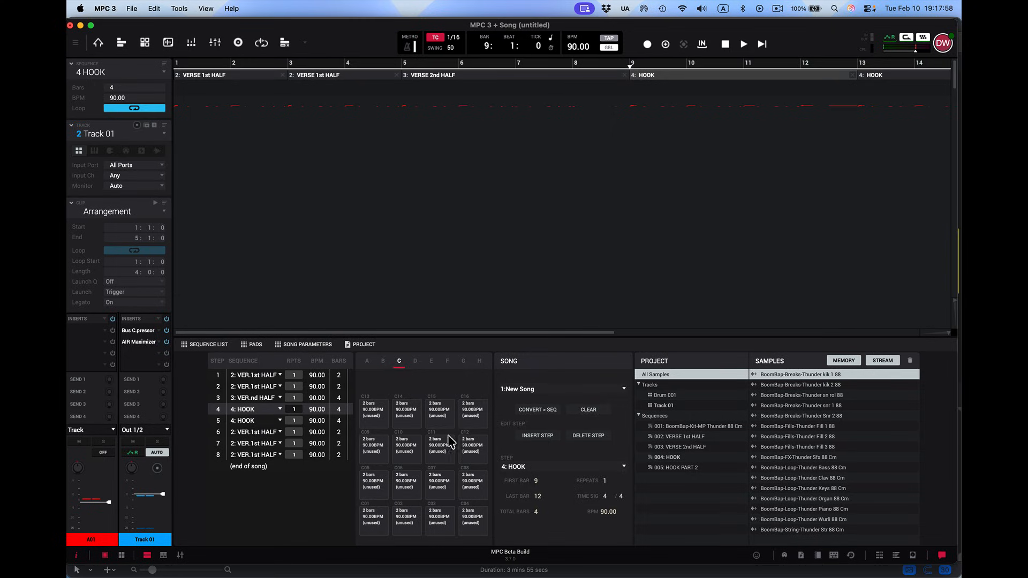
left_click(279, 409)
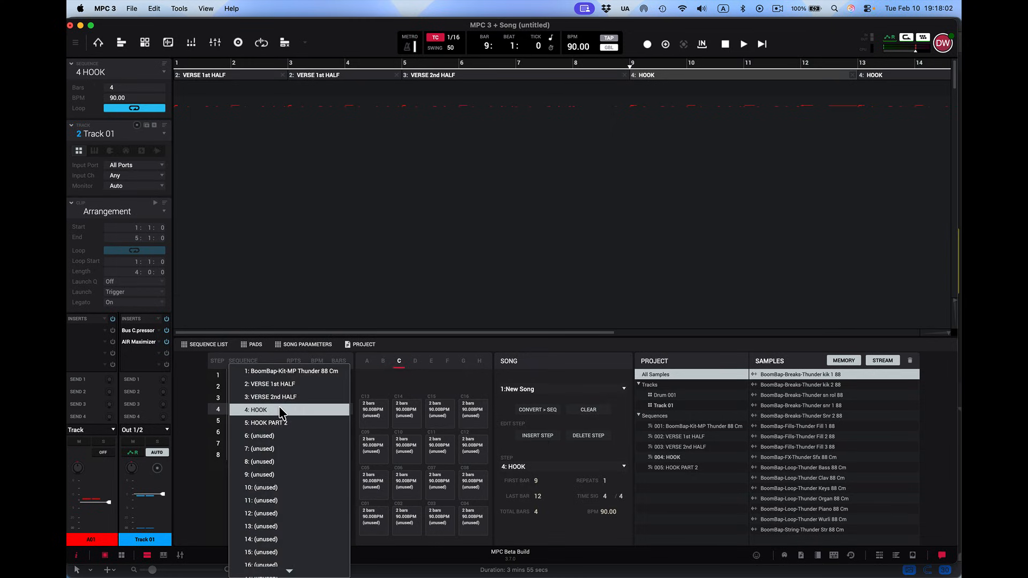
left_click(281, 423)
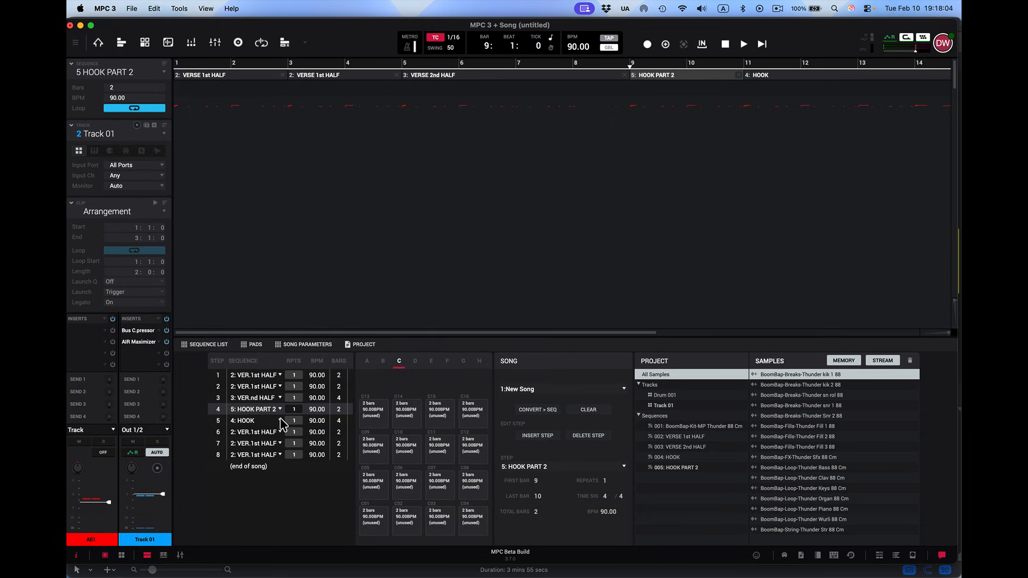
Assign sequence 3, VERSE 2nd HALF, to step 8 of the song
left_click(279, 454)
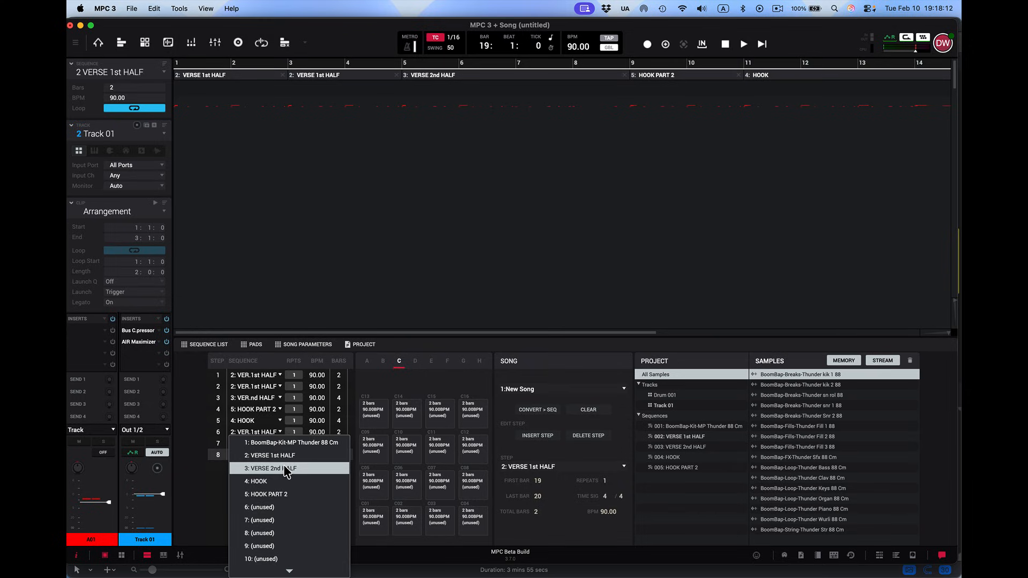
left_click(284, 468)
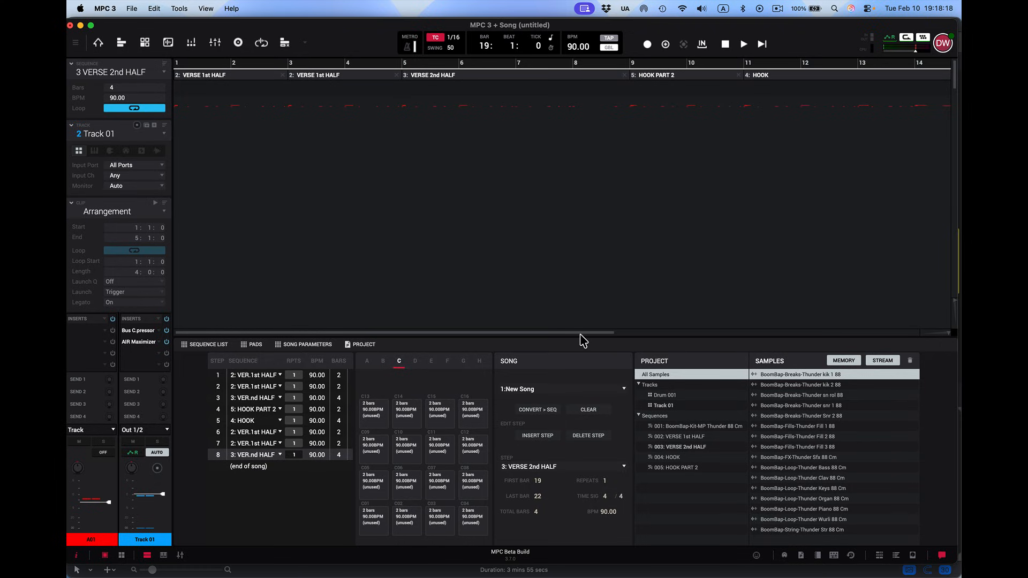
Review the song timeline, play the arrangement from the beginning, and stop it during the second verse
left_click_drag(582, 333, 563, 323)
left_click_drag(602, 333, 810, 310)
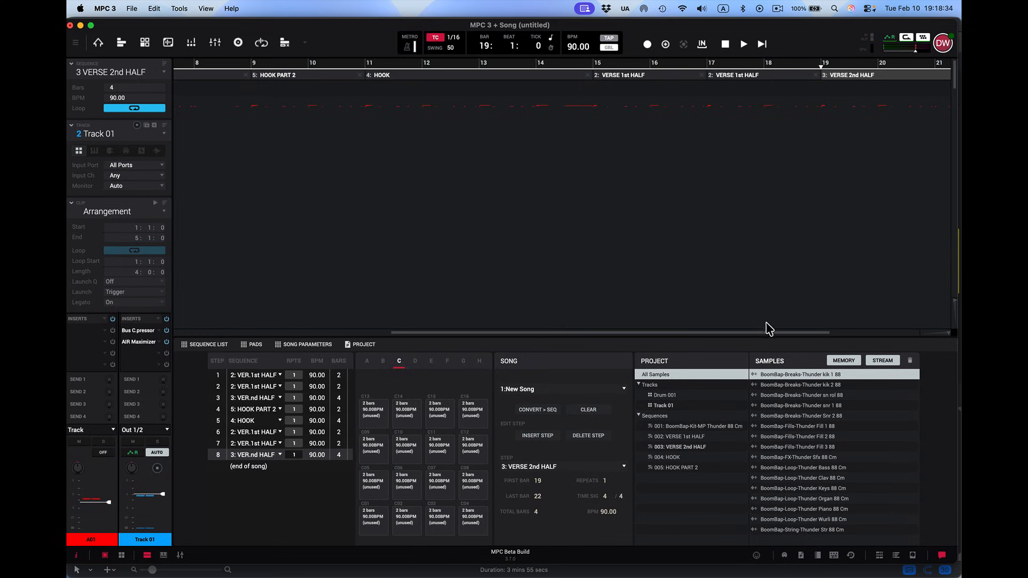
left_click_drag(786, 337, 522, 348)
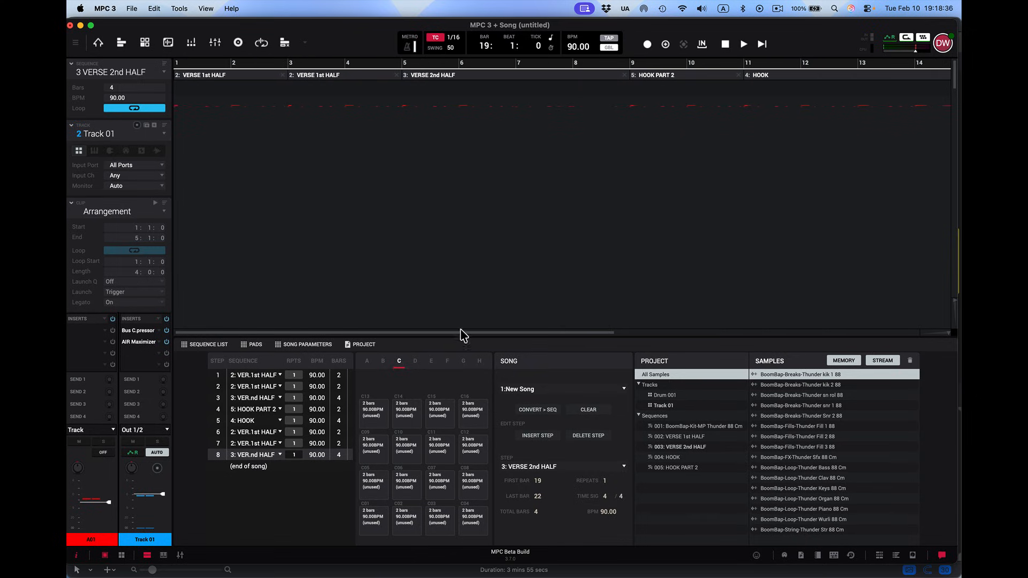
left_click(762, 44)
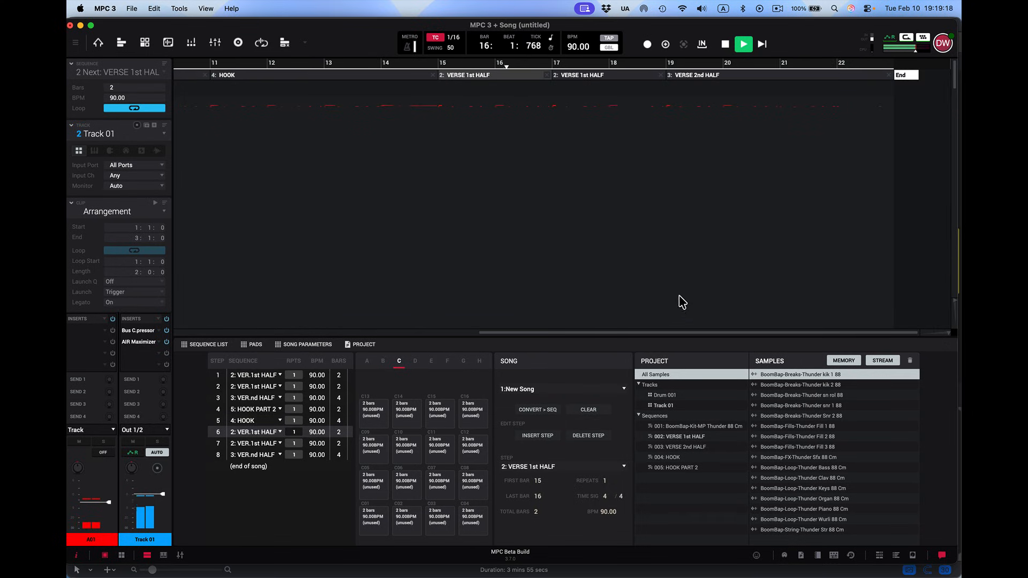
left_click(726, 45)
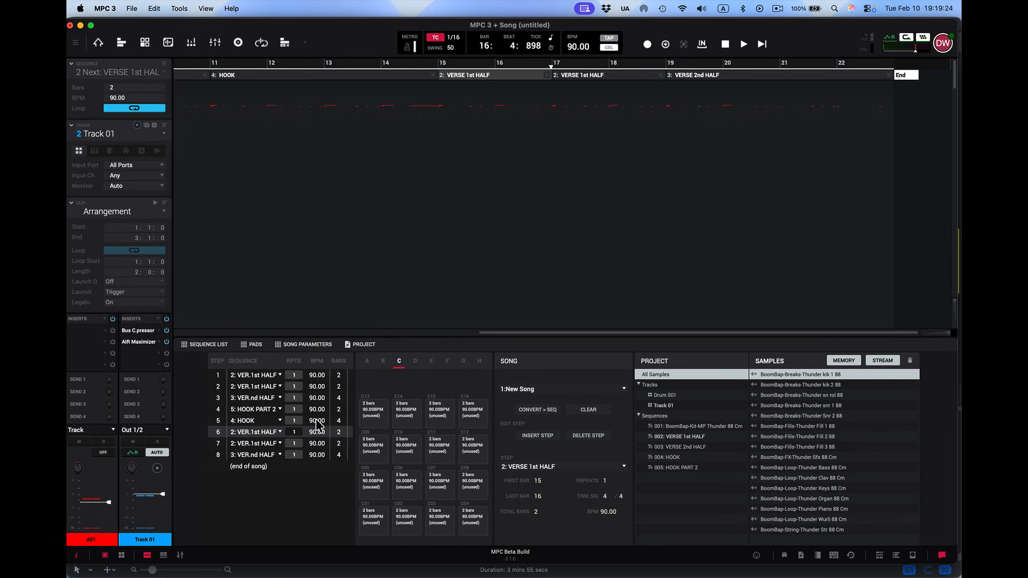
Insert another HOOK PART 2 step after step 4 of the song
left_click(271, 410)
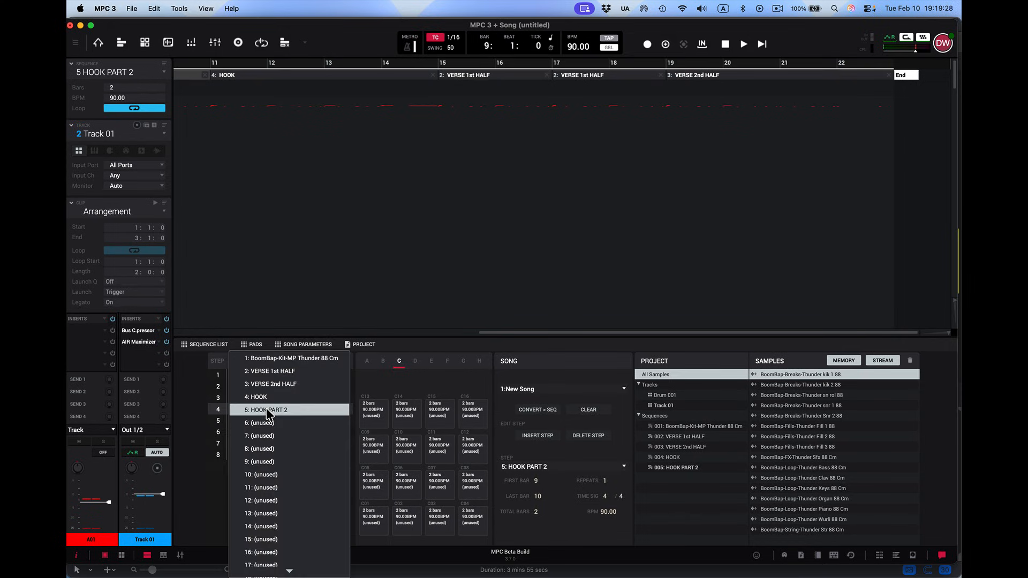
left_click(213, 415)
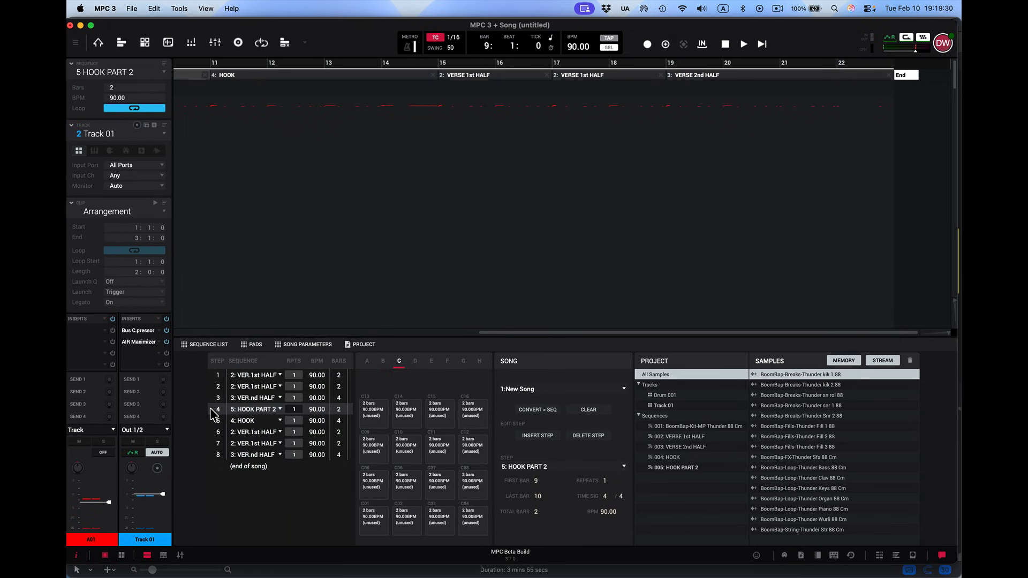
left_click(542, 436)
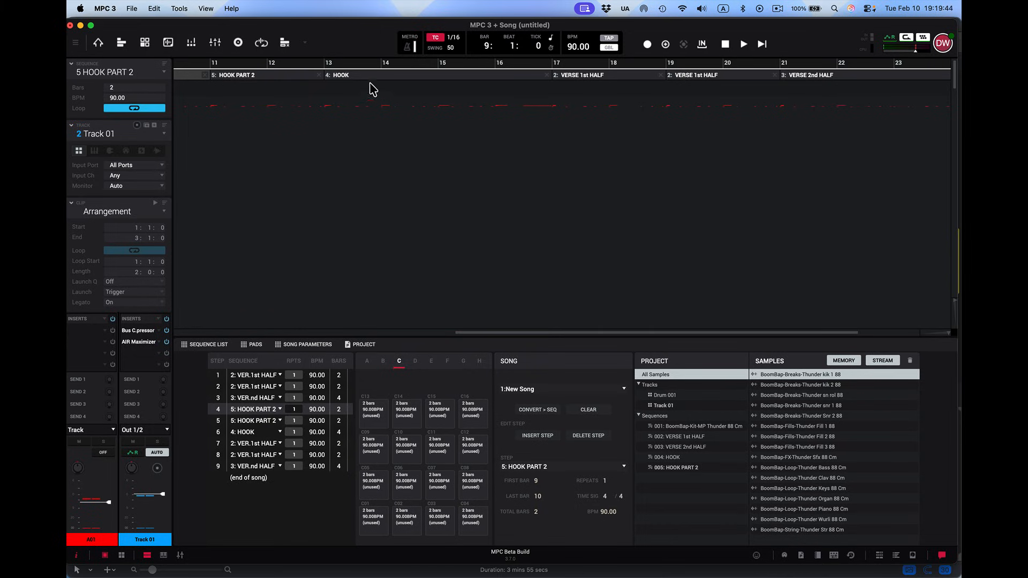
Convert the song into unused sequence 6 with the track status set to Include Muted Tracks
left_click_drag(804, 332, 528, 360)
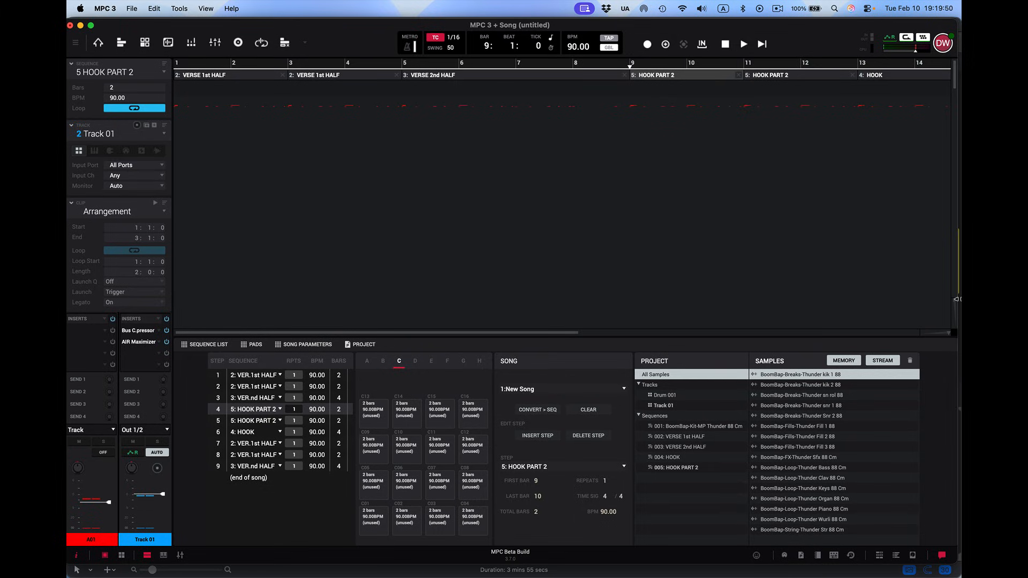
left_click_drag(955, 300, 955, 318)
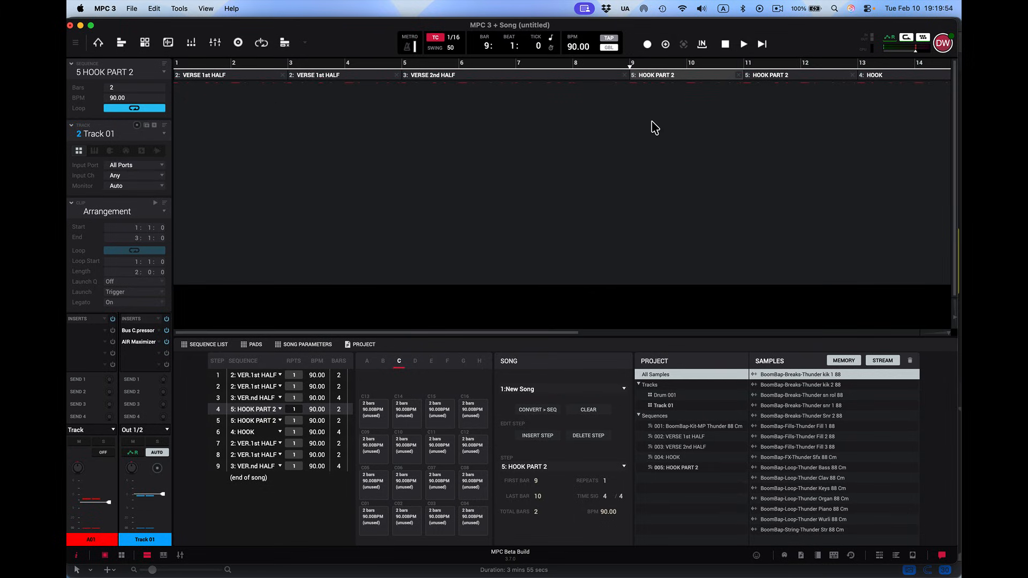
left_click_drag(498, 333, 471, 364)
left_click(539, 410)
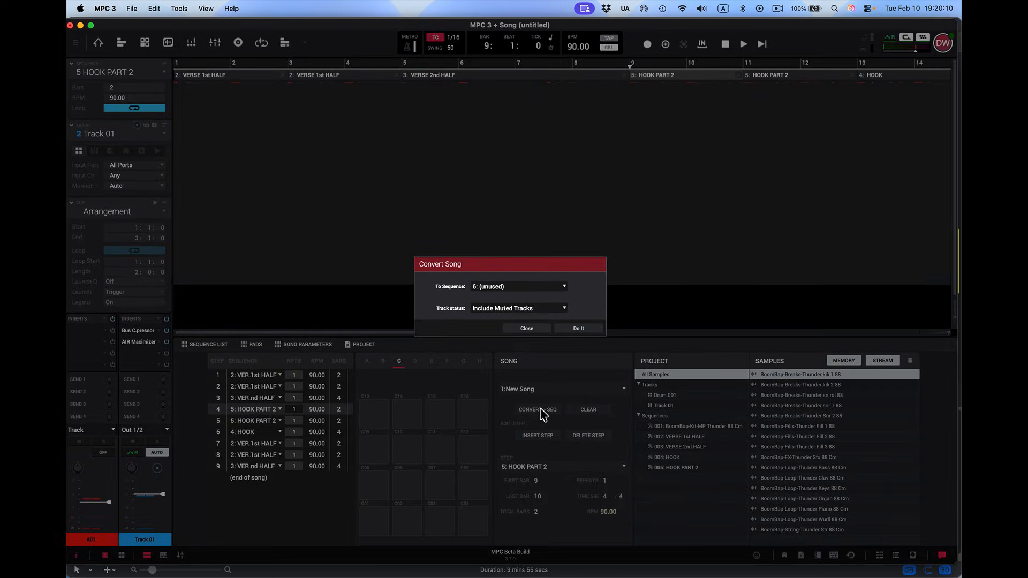
left_click(586, 333)
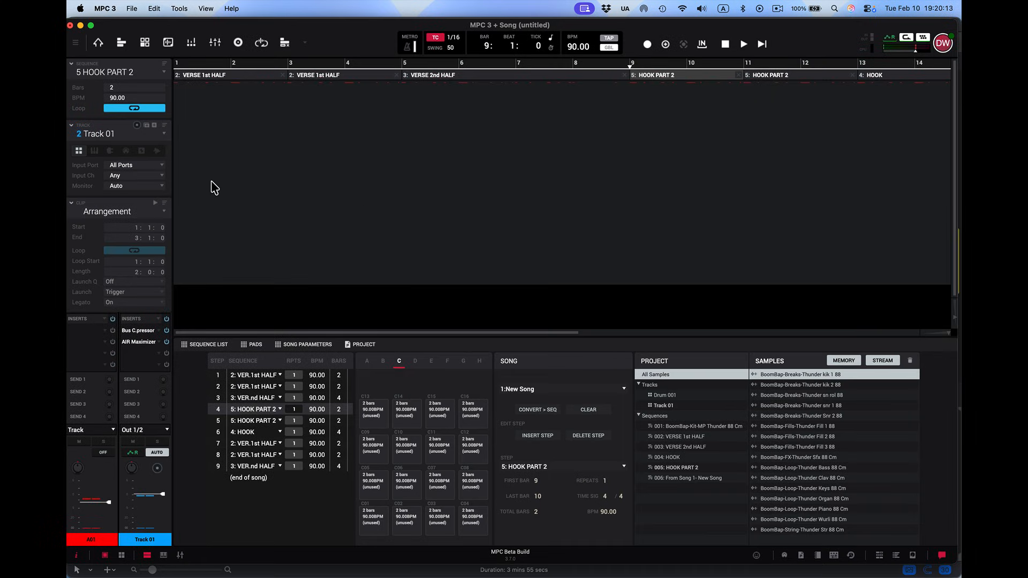
Return to Main Mode and open sequence 6, From Song 1- New Song
left_click(98, 43)
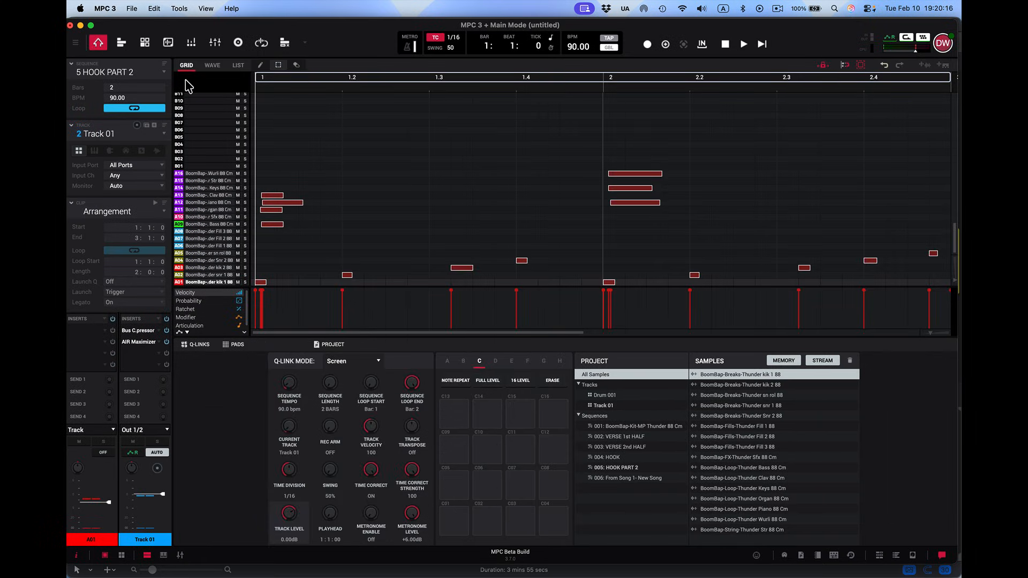
left_click_drag(933, 334, 714, 351)
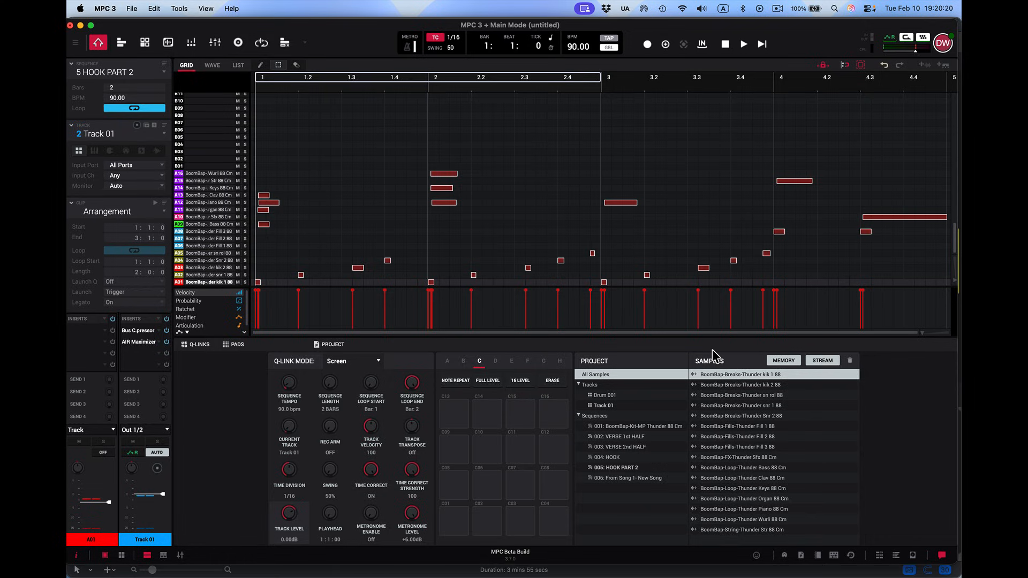
left_click(164, 71)
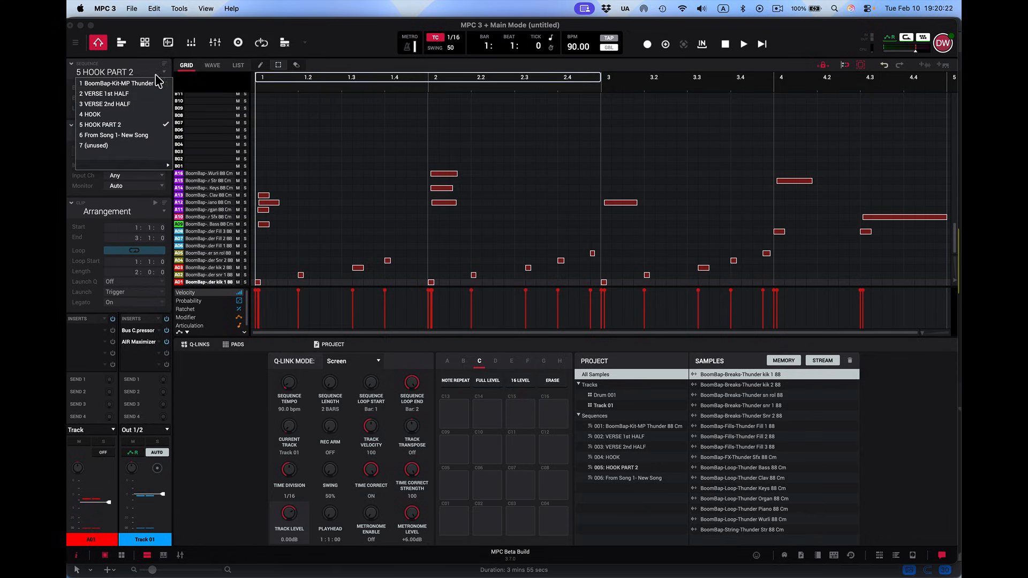
left_click(132, 134)
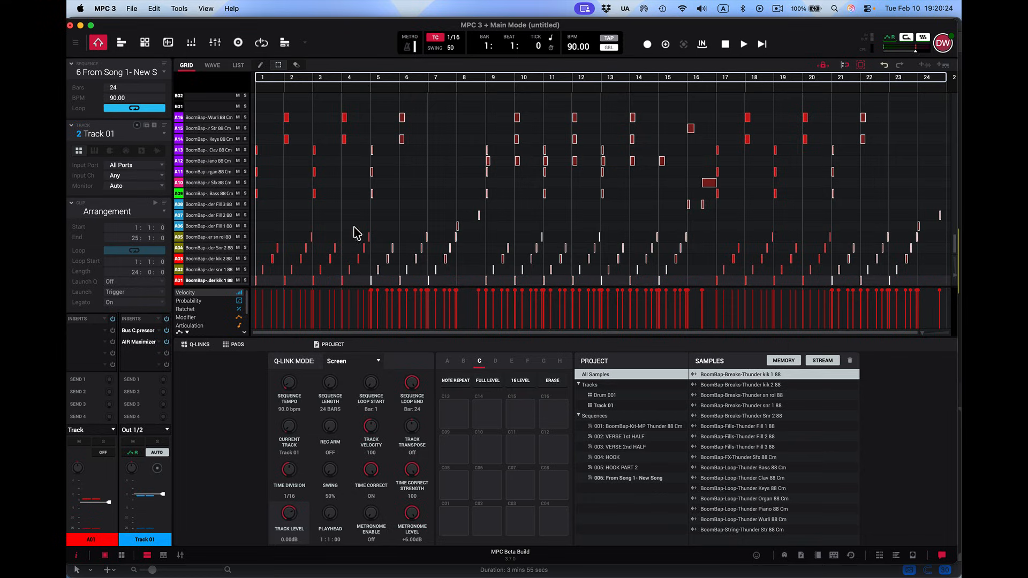